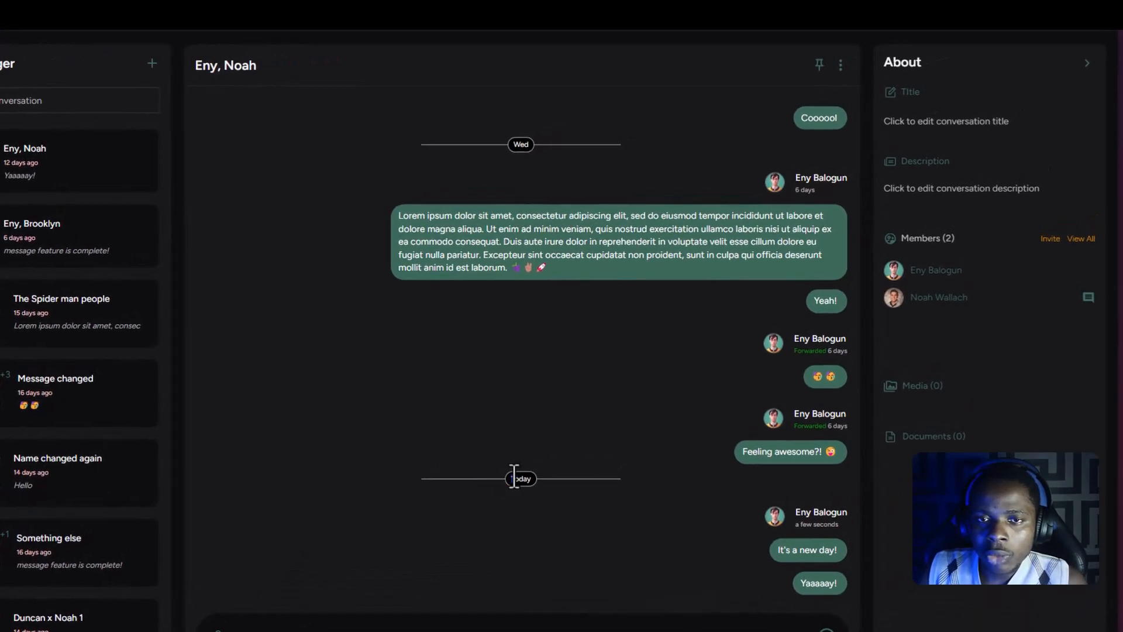
- Examine the date separators between messages in the open conversation of the finished messenger
{"action": "scroll", "coordinate": [529, 367], "scroll_direction": "up", "scroll_amount": 6}
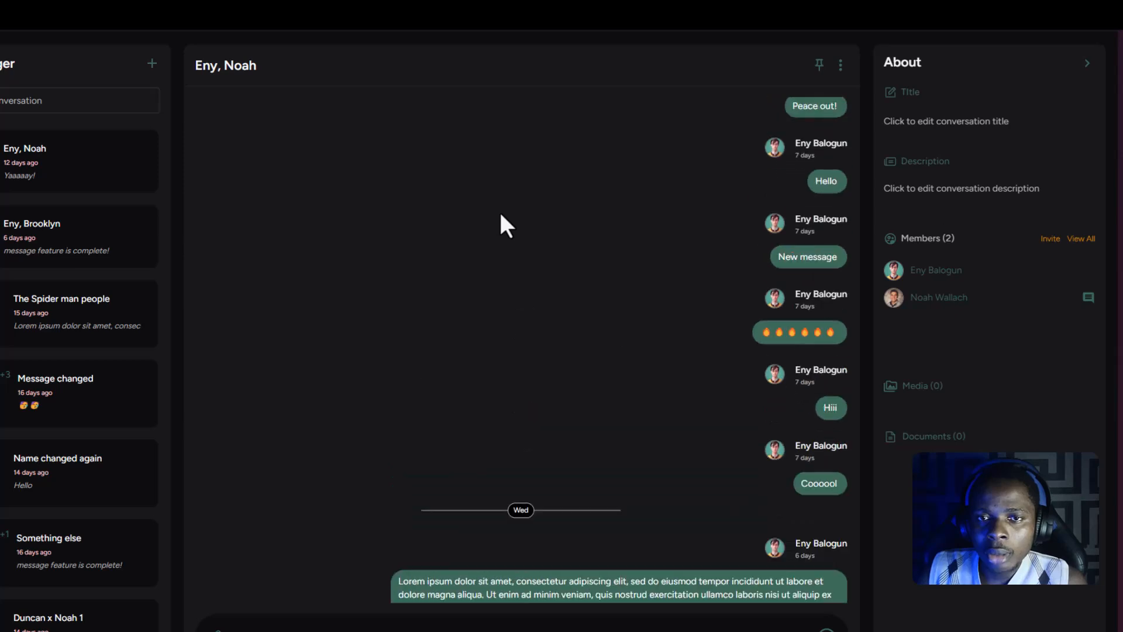
{"action": "scroll", "coordinate": [501, 215], "scroll_direction": "up", "scroll_amount": 4}
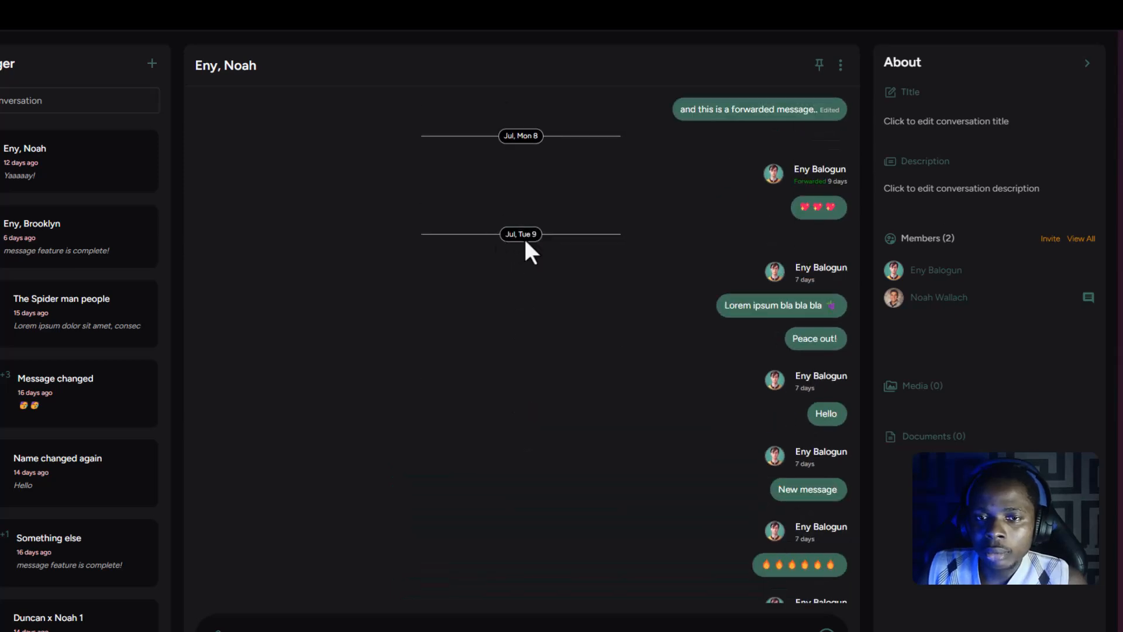
{"action": "scroll", "coordinate": [524, 237], "scroll_direction": "up", "scroll_amount": 1}
{"action": "scroll", "coordinate": [523, 188], "scroll_direction": "up", "scroll_amount": 2}
{"action": "scroll", "coordinate": [521, 176], "scroll_direction": "up", "scroll_amount": 2}
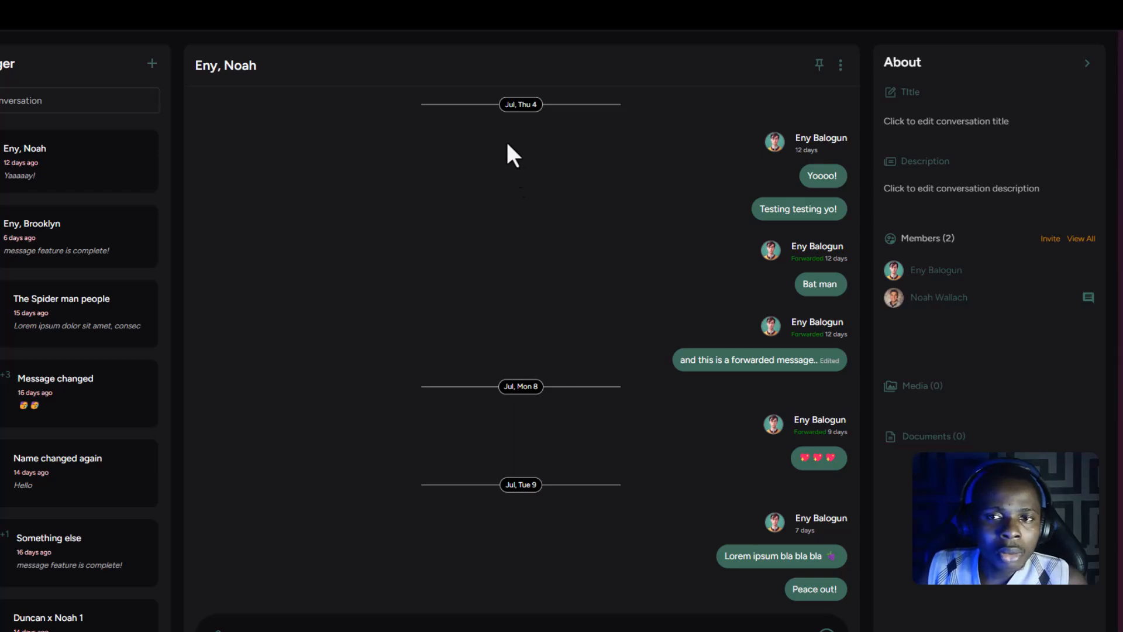
{"action": "scroll", "coordinate": [524, 304], "scroll_direction": "down", "scroll_amount": 5}
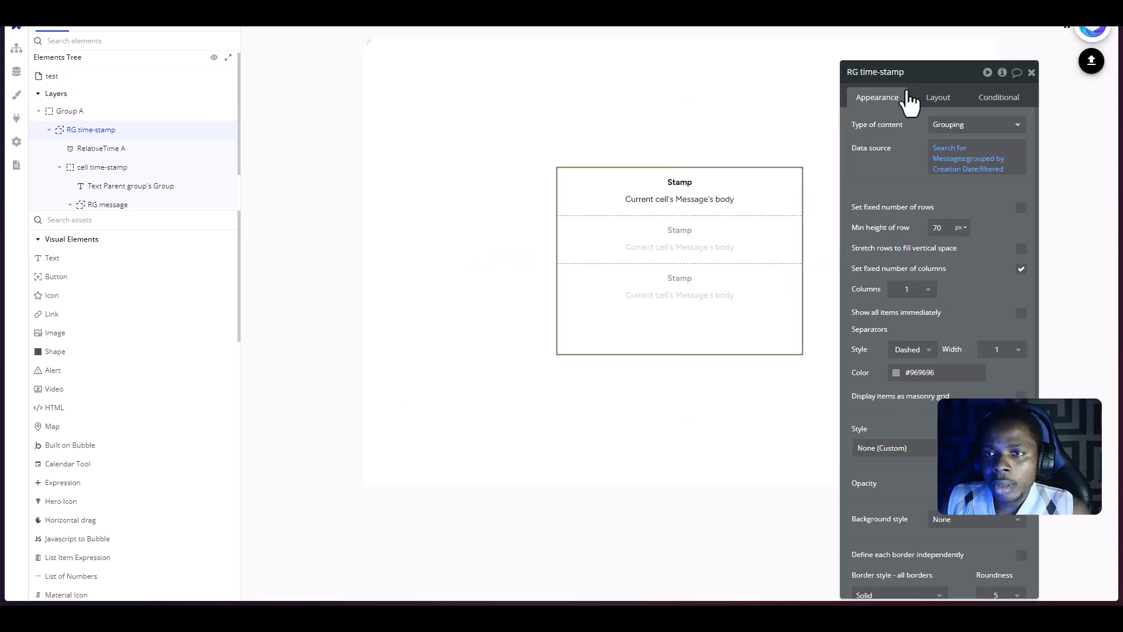
- Move the RG message repeating group out of the time-stamp cell to the empty page area below Group A
{"action": "left_click_drag", "start_coordinate": [934, 81], "coordinate": [986, 115]}
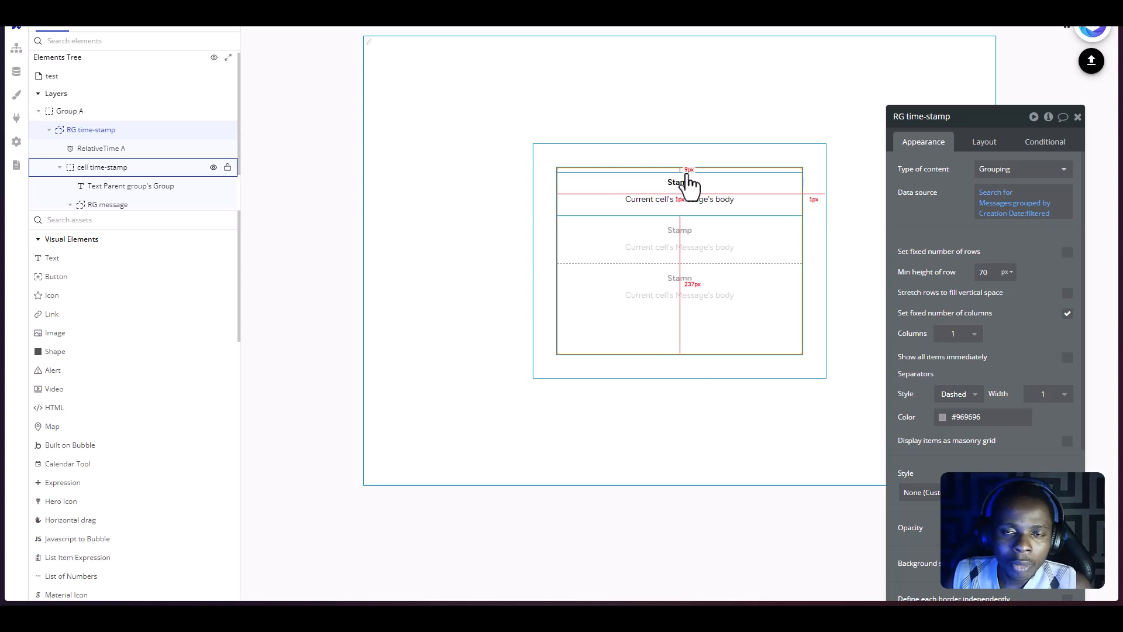
{"action": "left_click", "coordinate": [575, 199]}
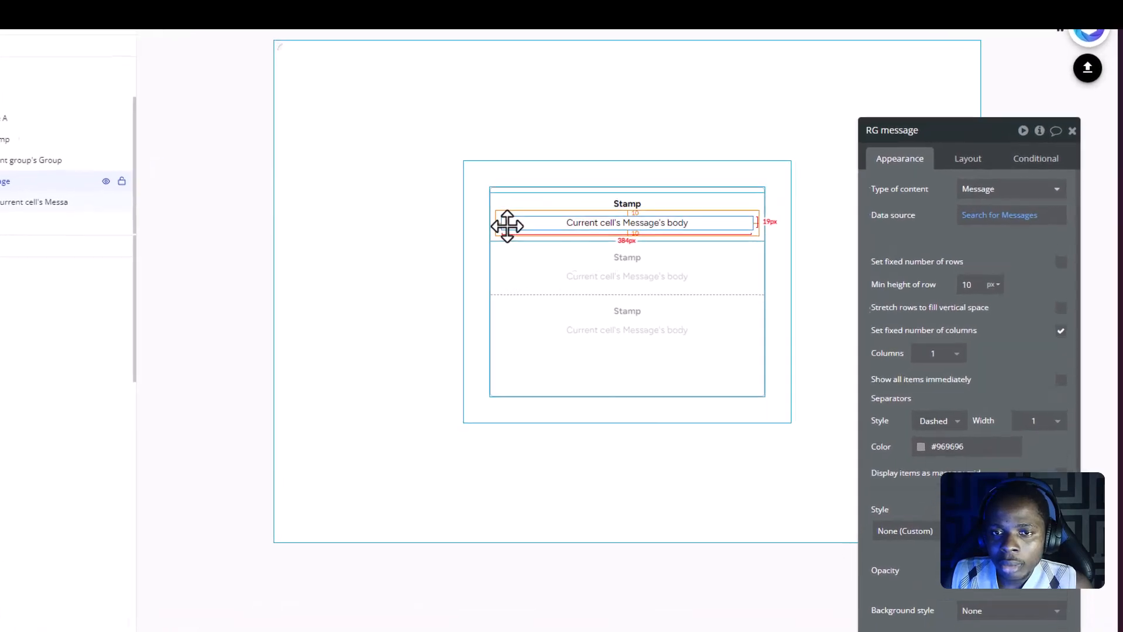
{"action": "left_click", "coordinate": [468, 236]}
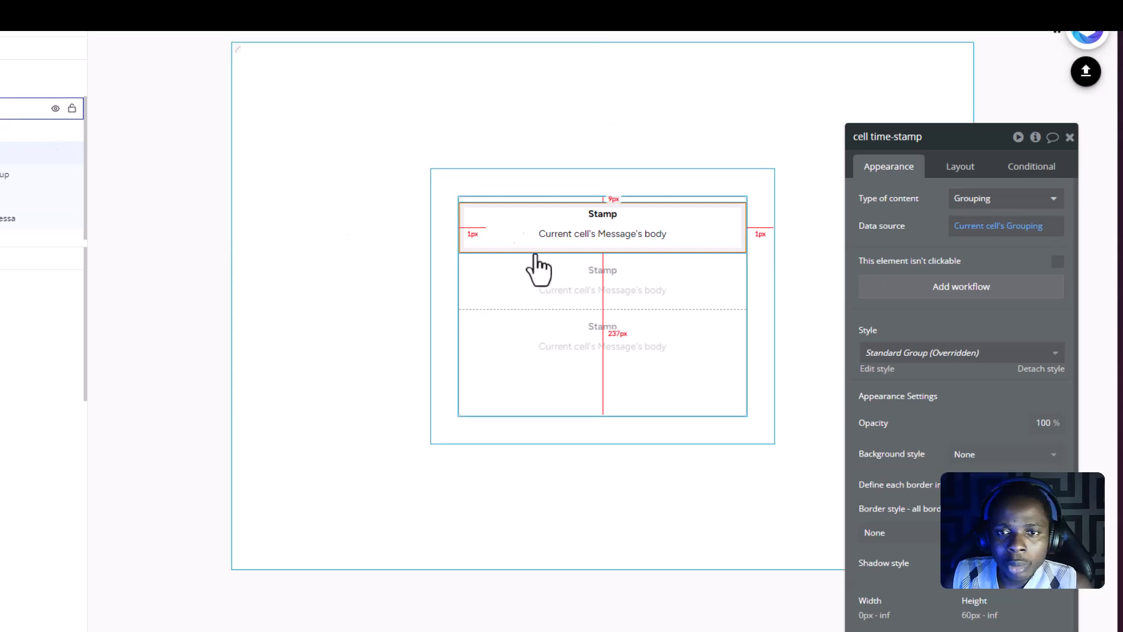
{"action": "left_click", "coordinate": [514, 242]}
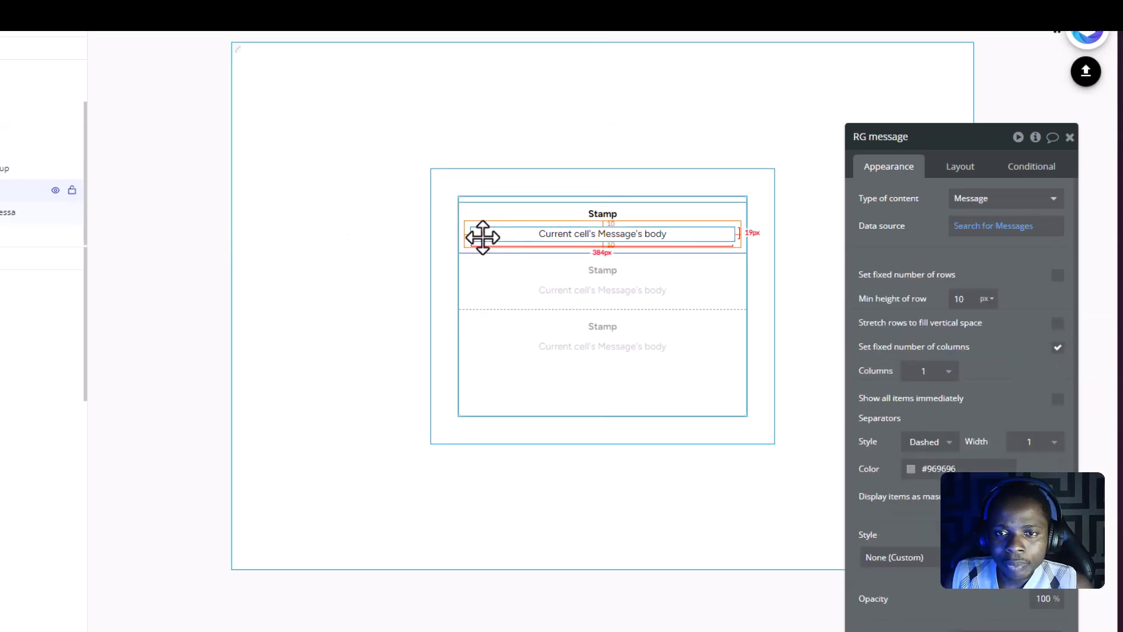
{"action": "left_click_drag", "start_coordinate": [483, 237], "coordinate": [498, 493]}
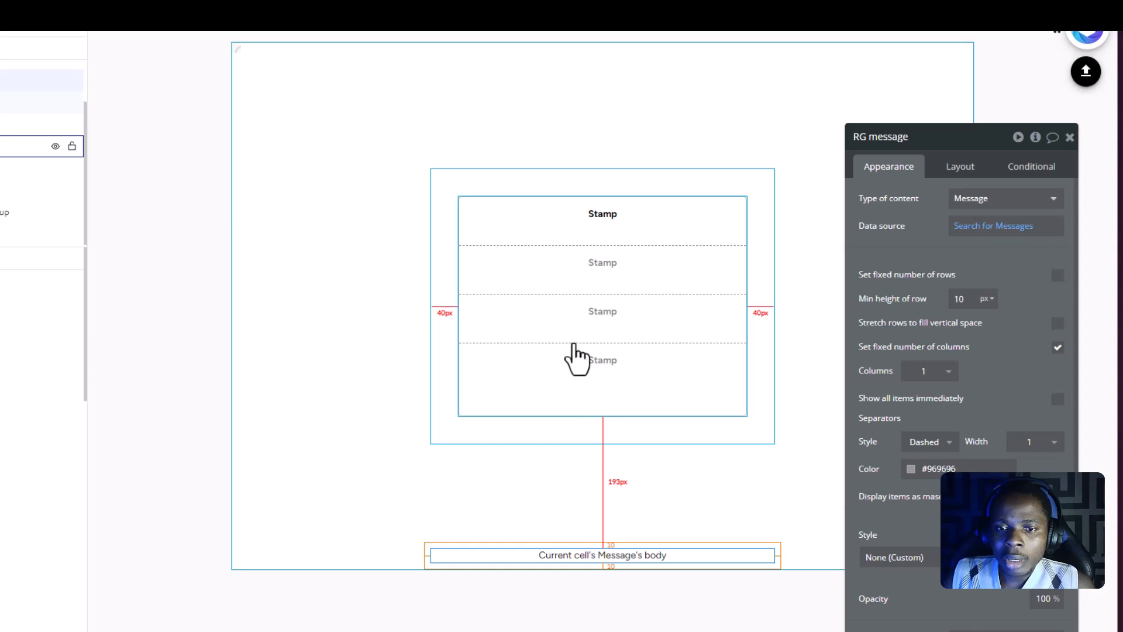
- Clear the data source expression of the RG time-stamp repeating group
{"action": "left_click", "coordinate": [537, 258]}
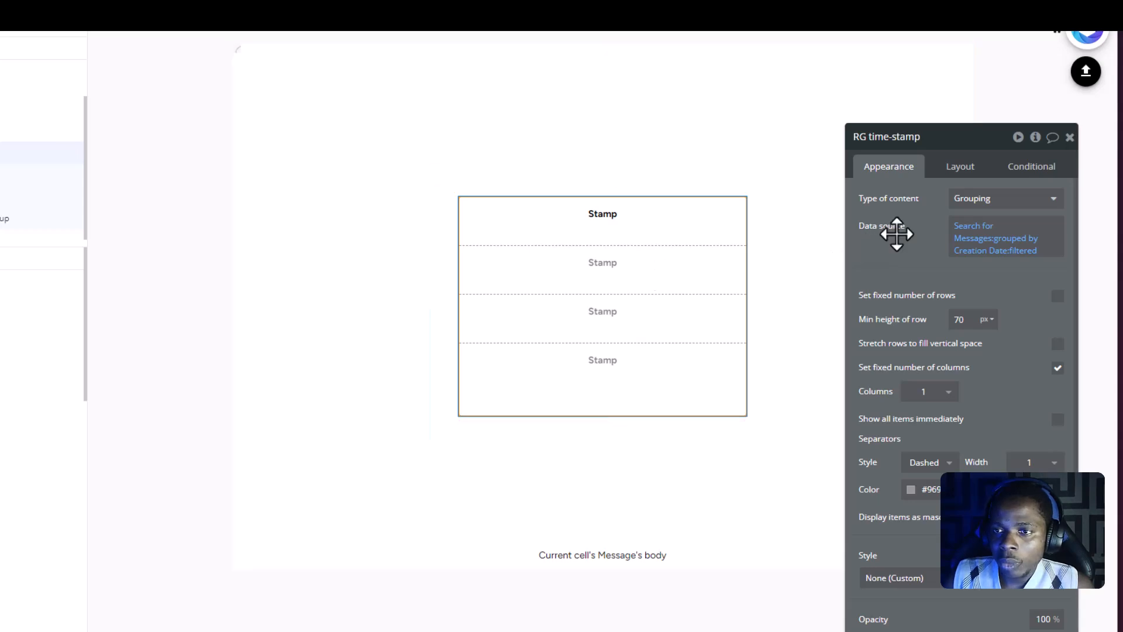
{"action": "left_click", "coordinate": [1007, 202]}
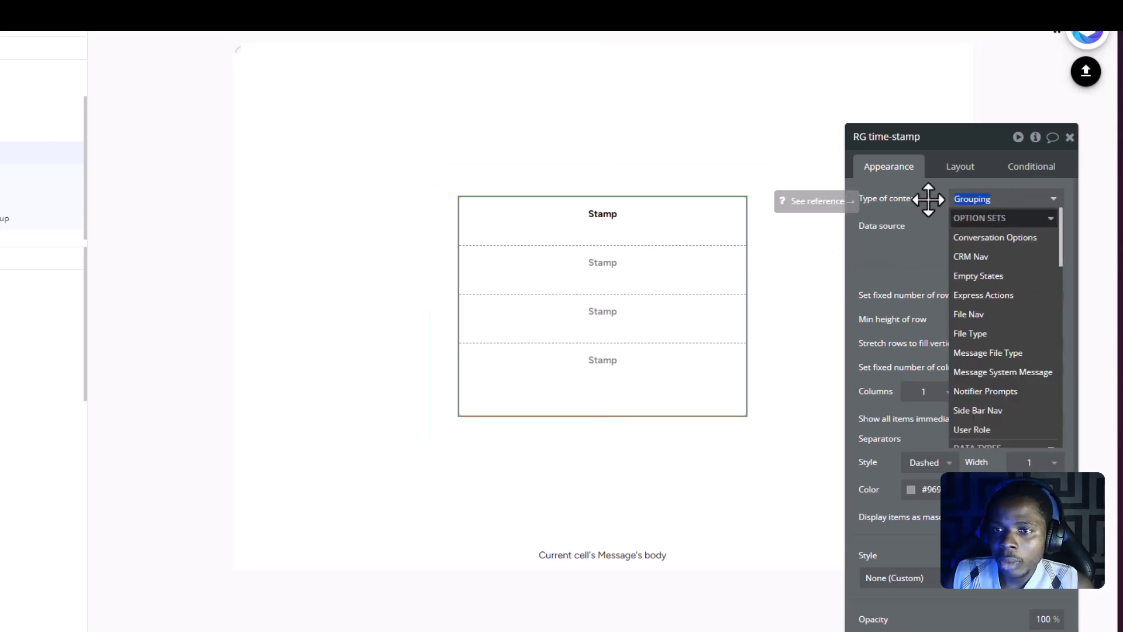
{"action": "left_click", "coordinate": [933, 201]}
{"action": "right_click", "coordinate": [970, 198]}
{"action": "right_click", "coordinate": [987, 233]}
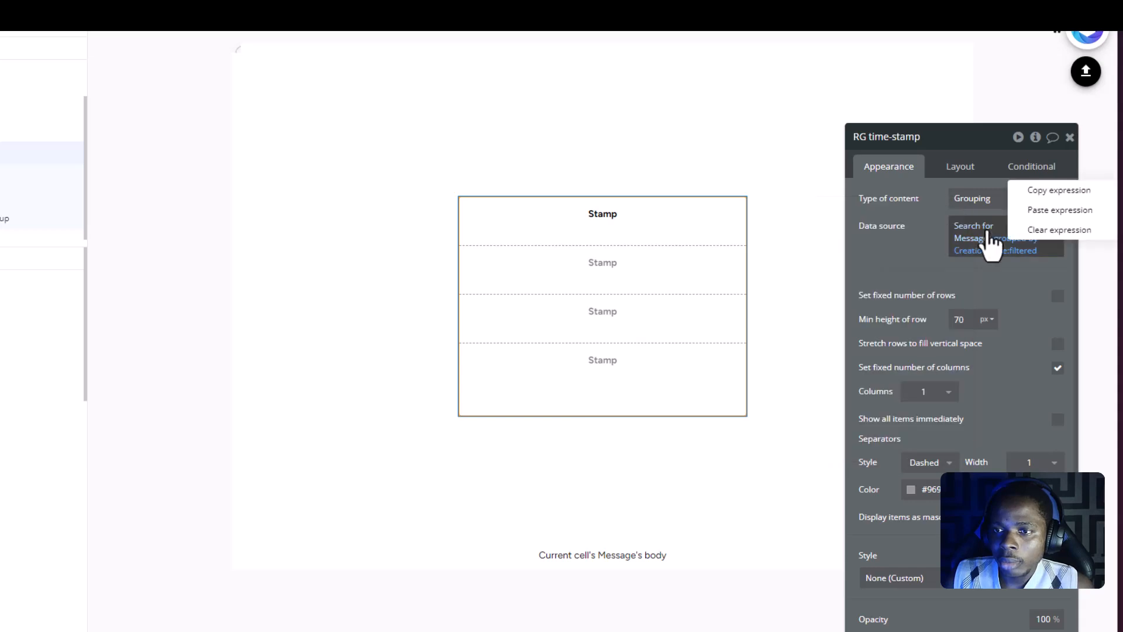
{"action": "left_click", "coordinate": [1033, 230]}
- Clear the type of content of the RG time-stamp repeating group
{"action": "left_click", "coordinate": [998, 200]}
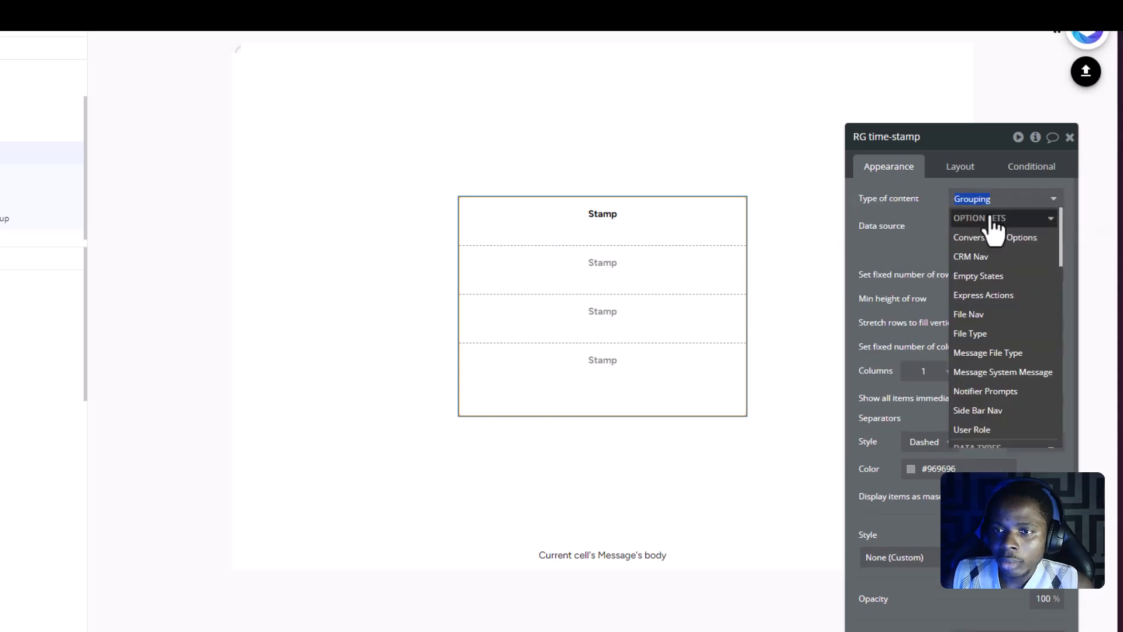
{"action": "left_click", "coordinate": [993, 218]}
{"action": "key", "text": "BackSpace"}
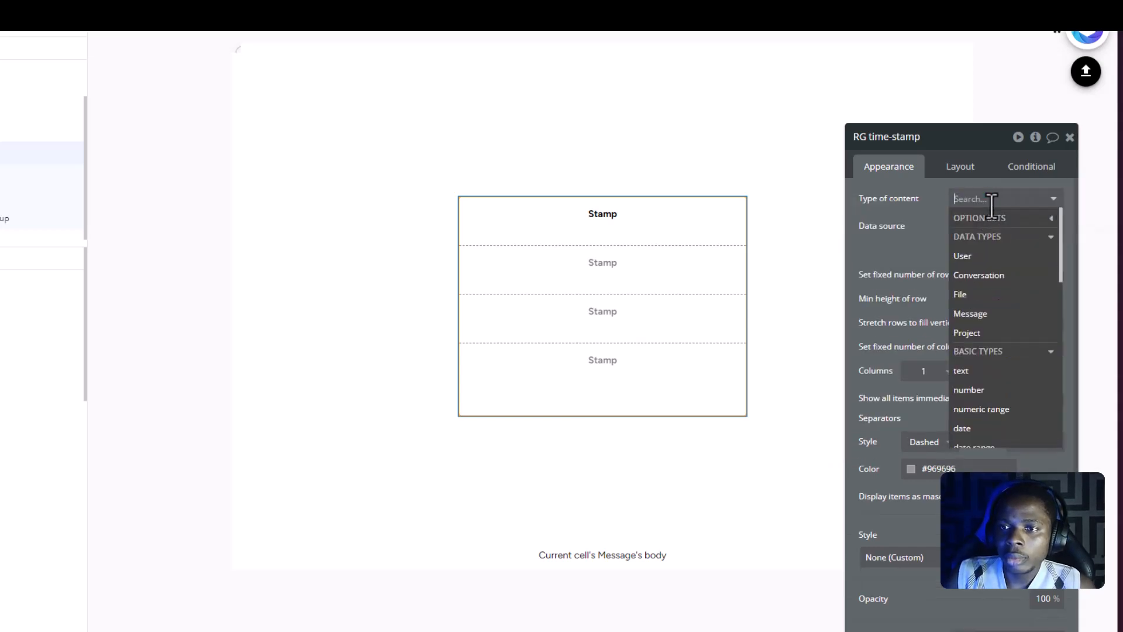
{"action": "left_click", "coordinate": [925, 215]}
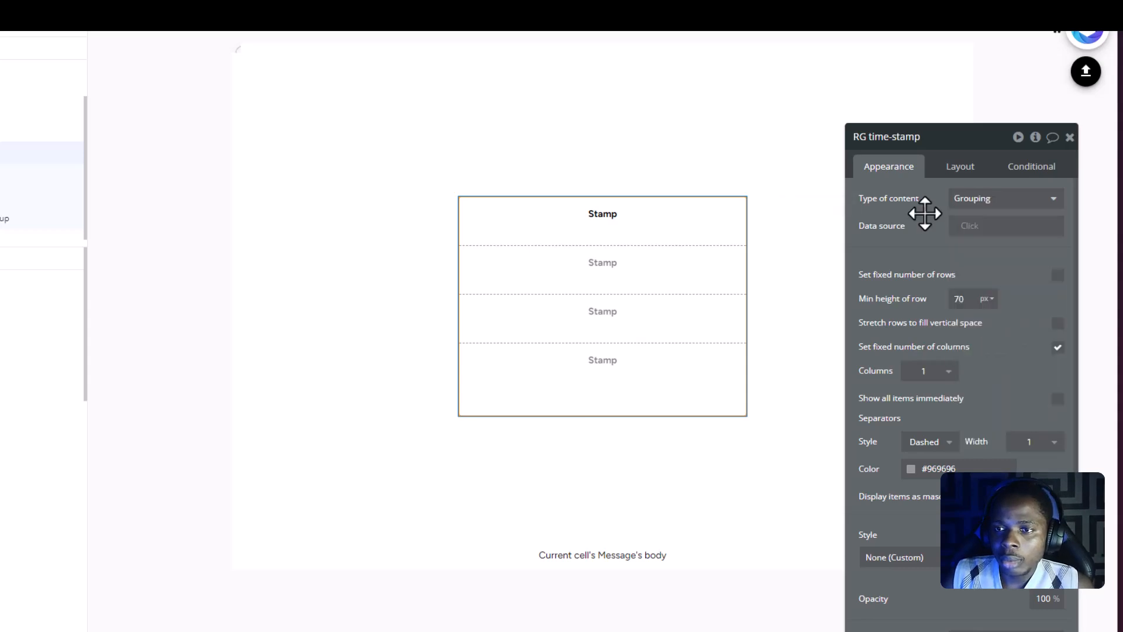
{"action": "left_click", "coordinate": [977, 202]}
{"action": "key", "text": "BackSpace"}
{"action": "key", "text": "Return"}
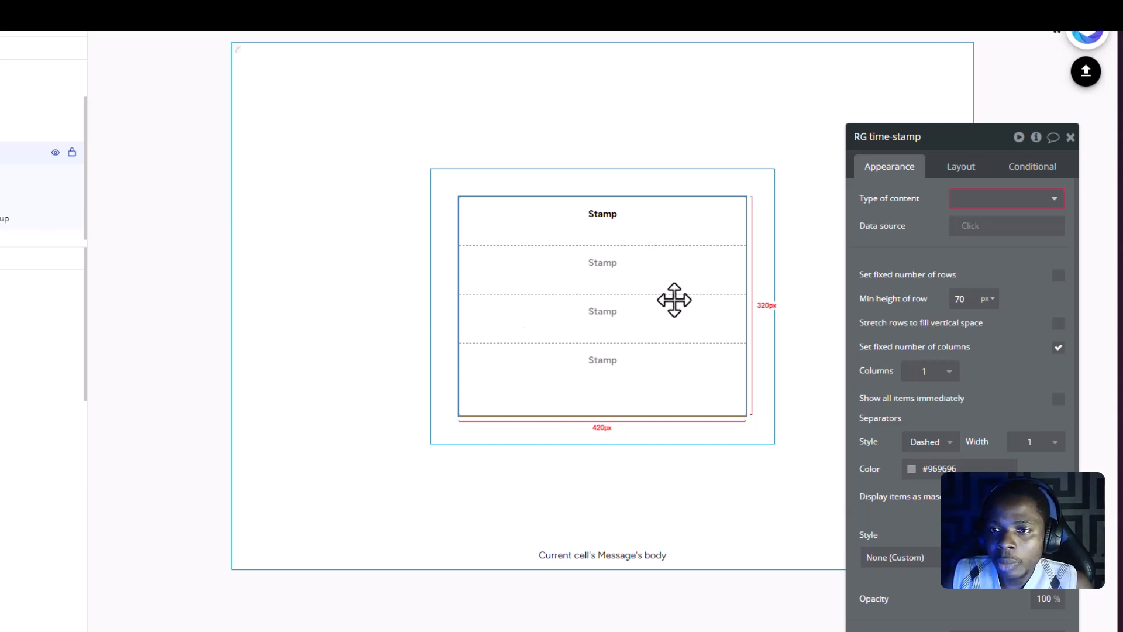
- Set the type of content of the RG time-stamp repeating group to the Message data type
{"action": "left_click_drag", "start_coordinate": [948, 149], "coordinate": [895, 137]}
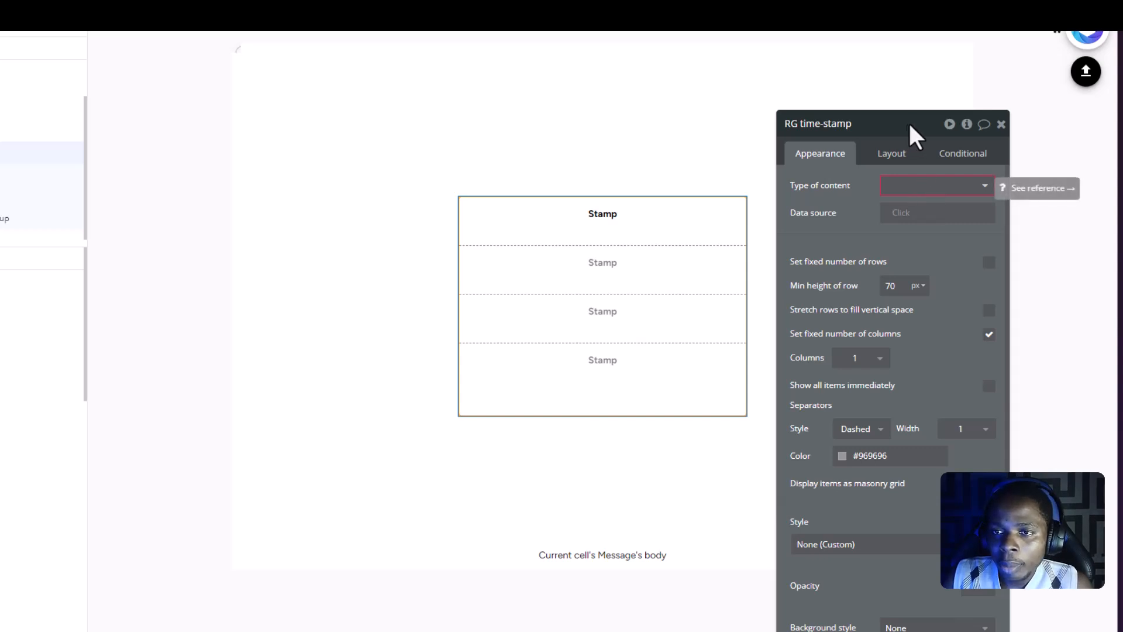
{"action": "left_click_drag", "start_coordinate": [908, 130], "coordinate": [915, 129]}
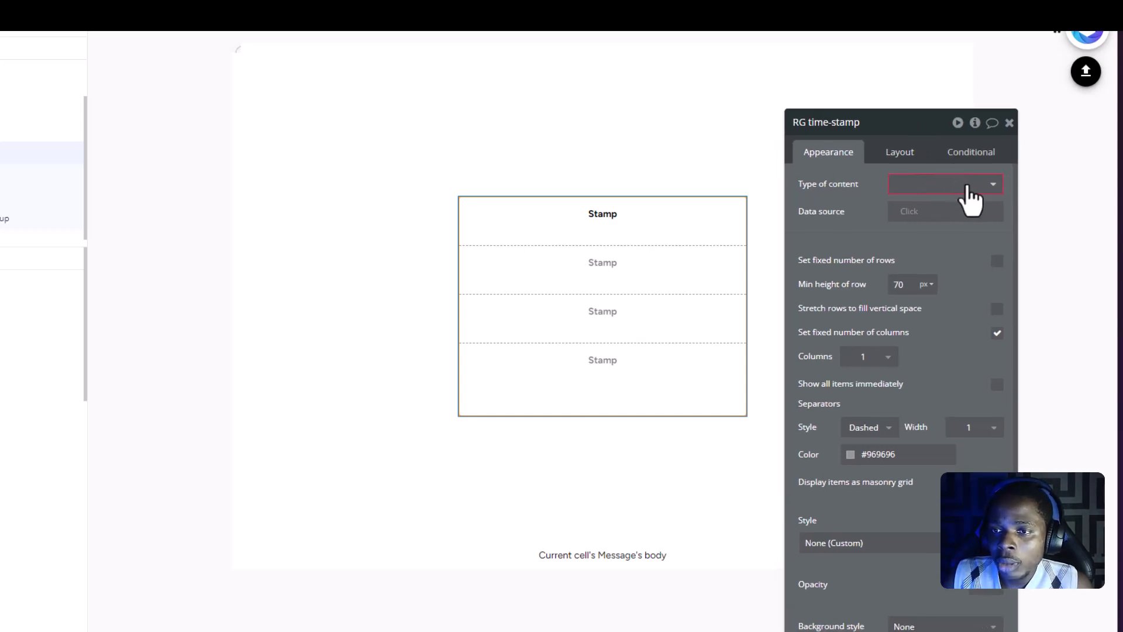
{"action": "left_click", "coordinate": [967, 186]}
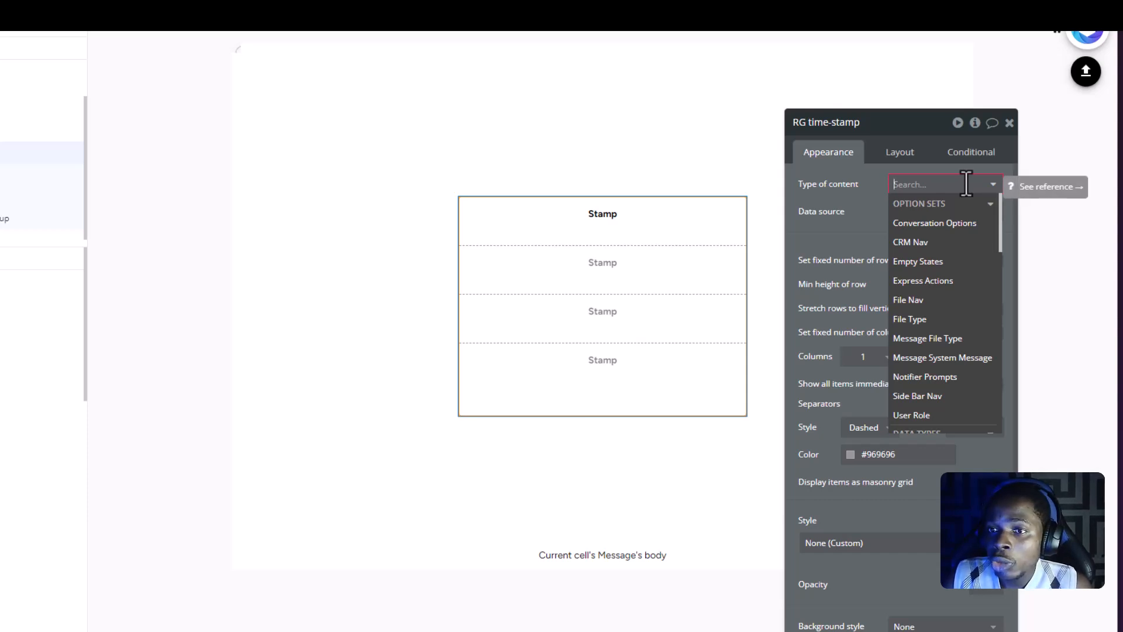
{"action": "left_click_drag", "start_coordinate": [911, 119], "coordinate": [893, 111]}
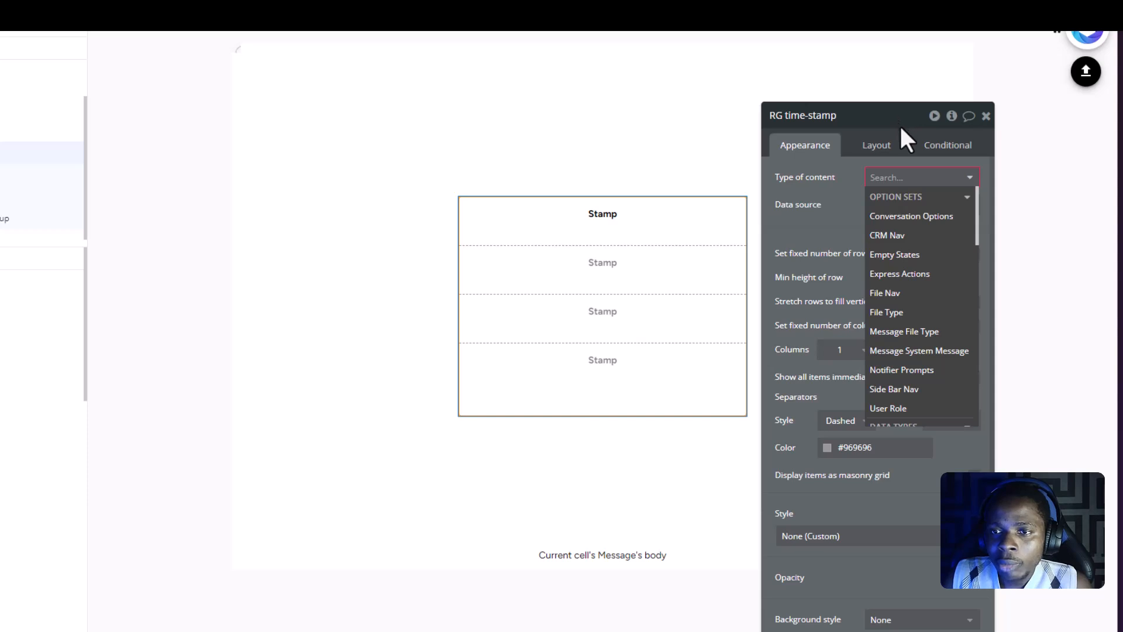
{"action": "left_click_drag", "start_coordinate": [874, 121], "coordinate": [886, 101]}
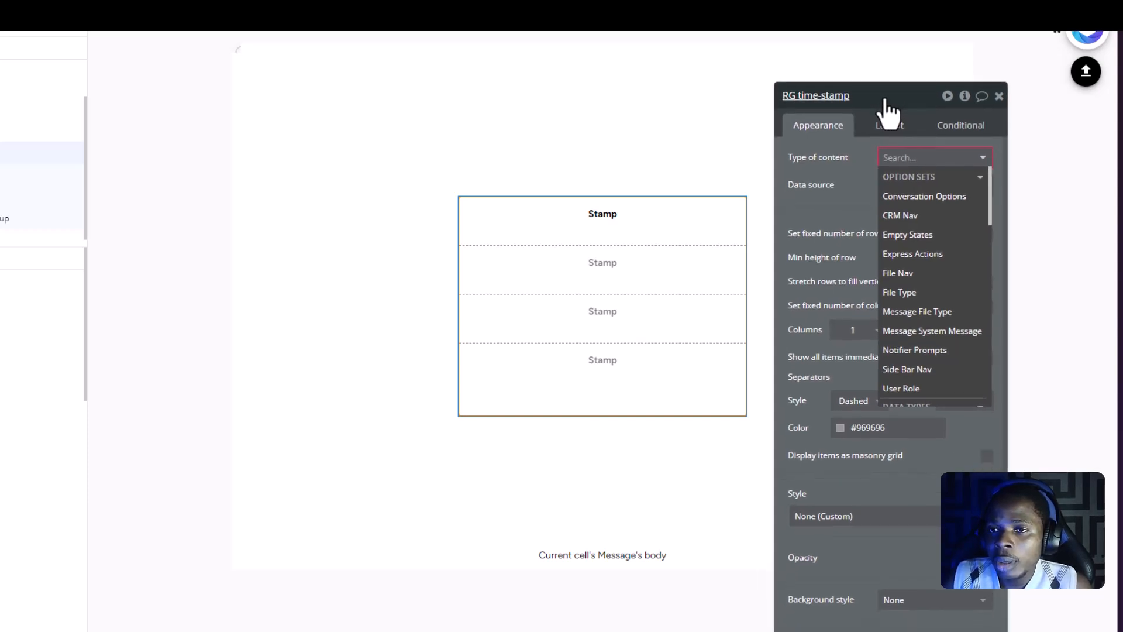
{"action": "left_click", "coordinate": [861, 146]}
{"action": "left_click", "coordinate": [955, 162]}
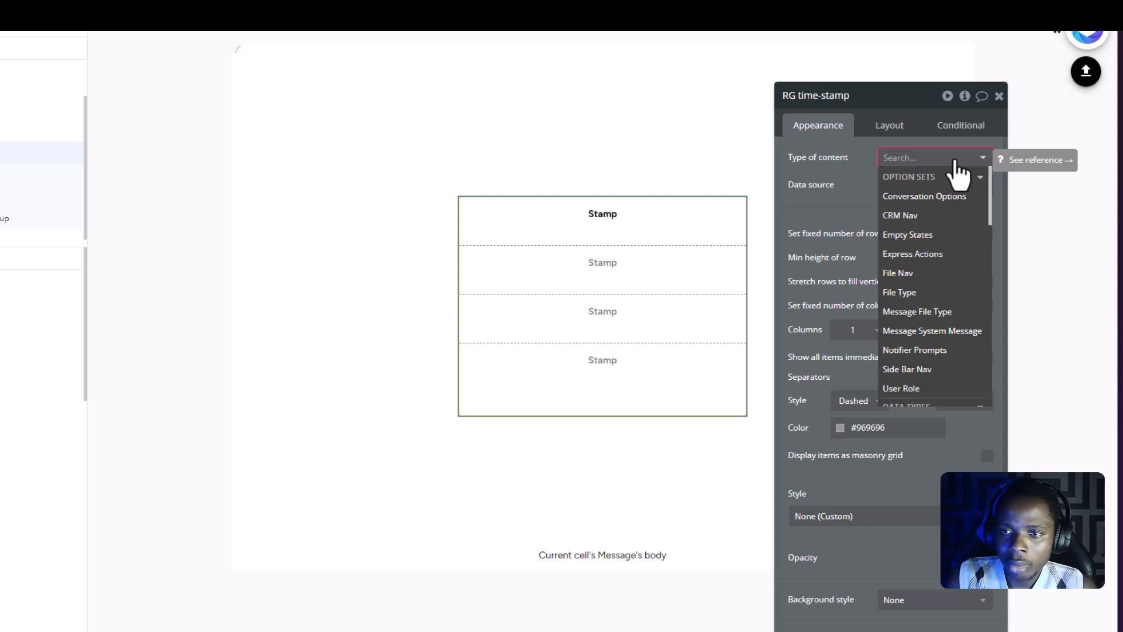
{"action": "type", "text": "mess"}
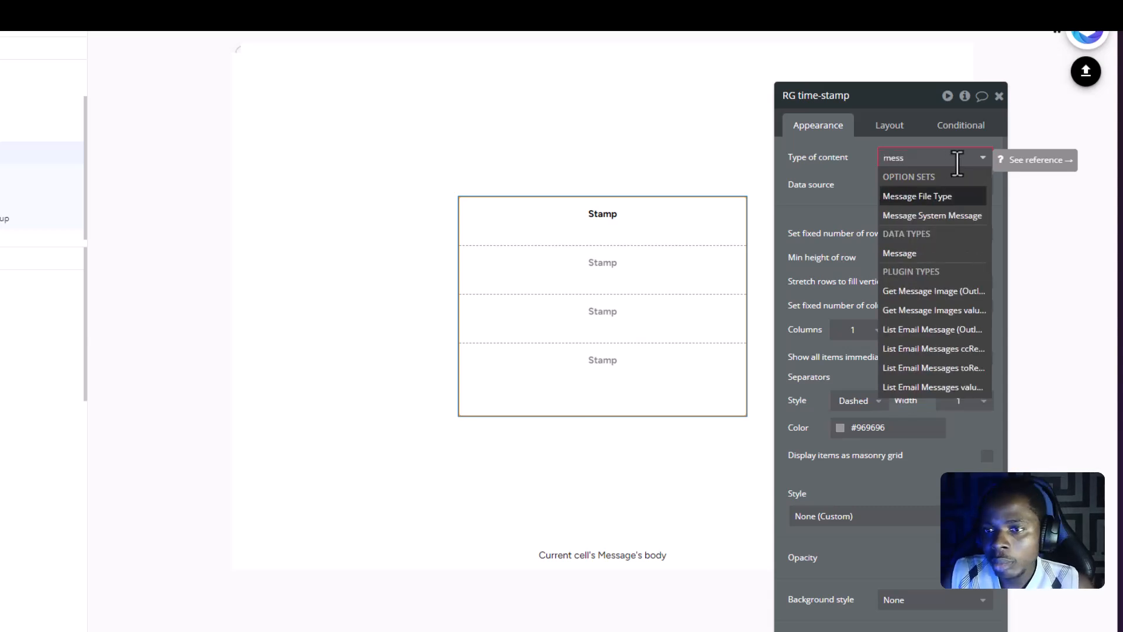
{"action": "left_click", "coordinate": [904, 253]}
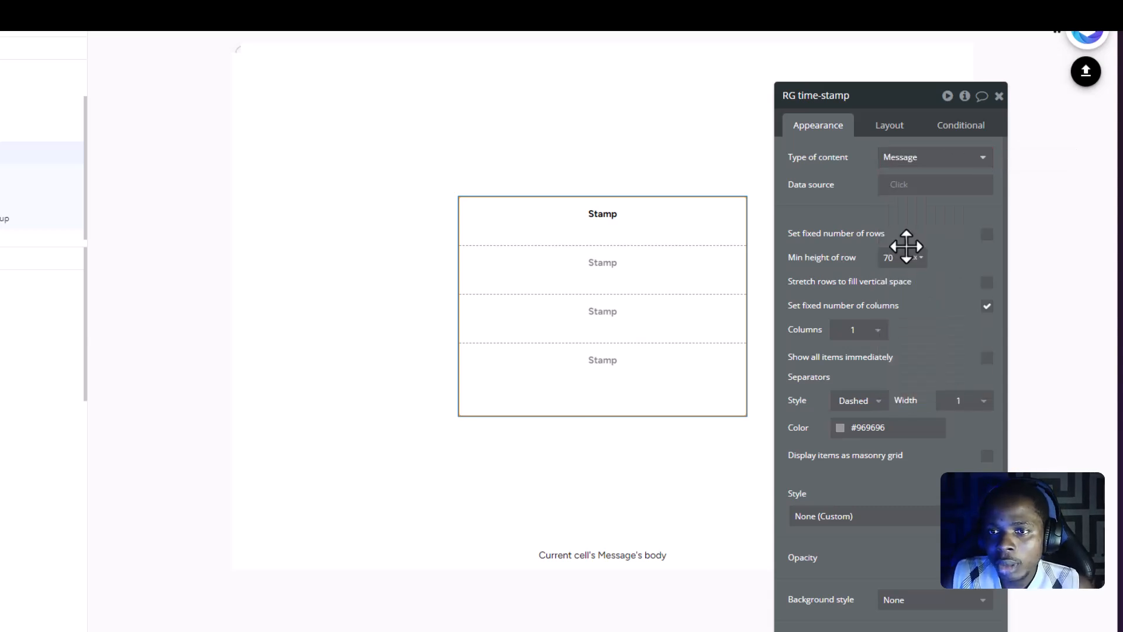
- Set the RG time-stamp data source to a search for Messages without constraints
{"action": "left_click", "coordinate": [893, 184]}
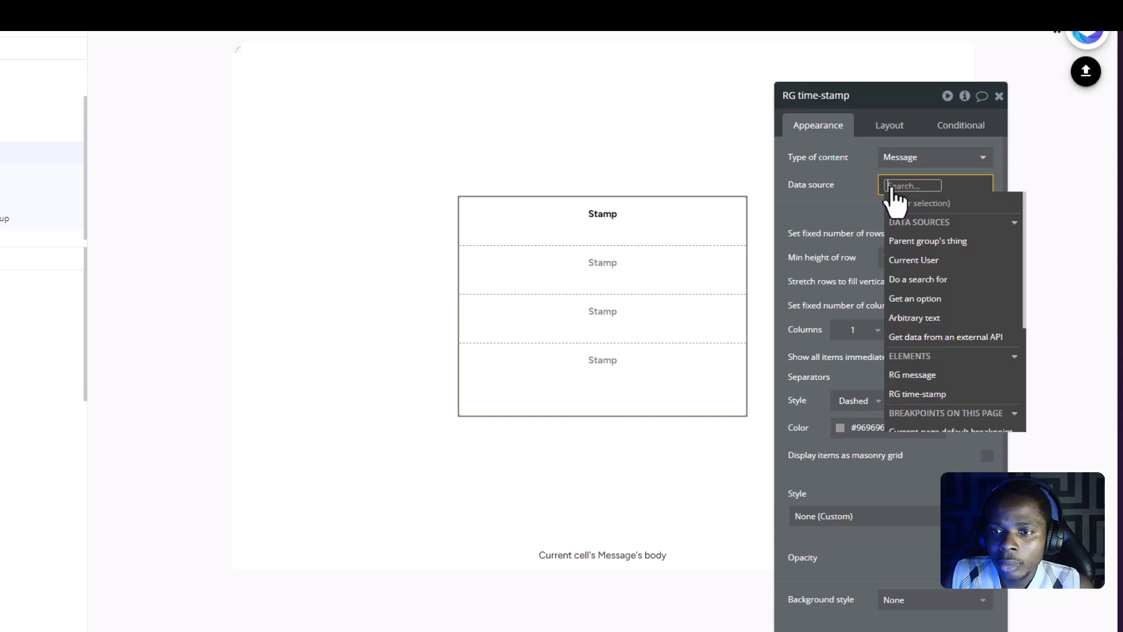
{"action": "left_click", "coordinate": [920, 277]}
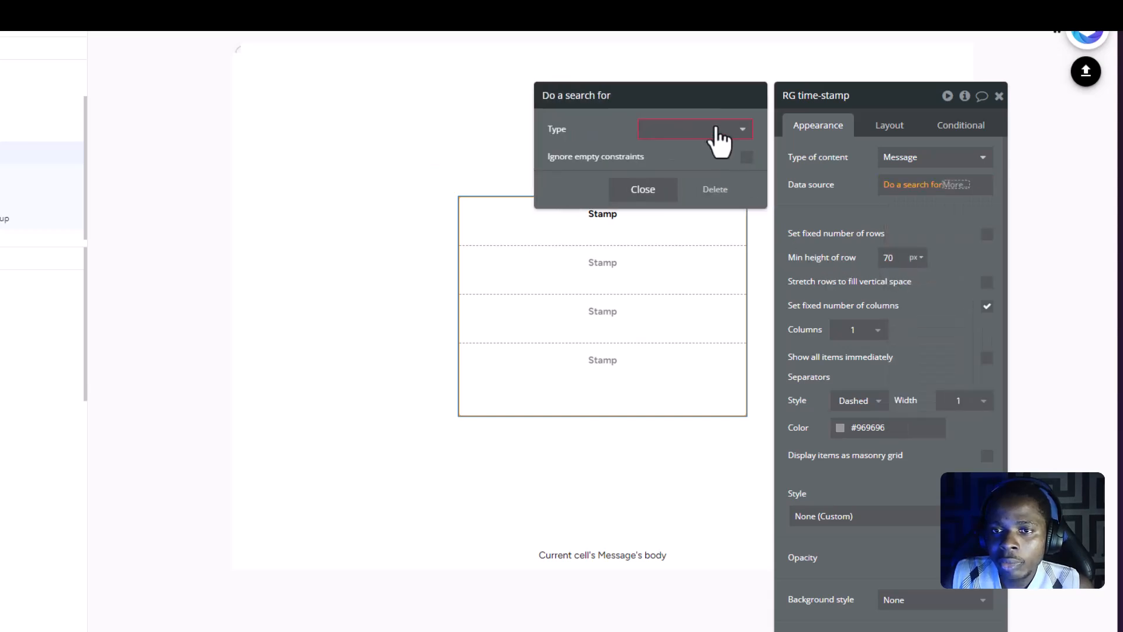
{"action": "left_click", "coordinate": [721, 129]}
{"action": "left_click", "coordinate": [696, 229]}
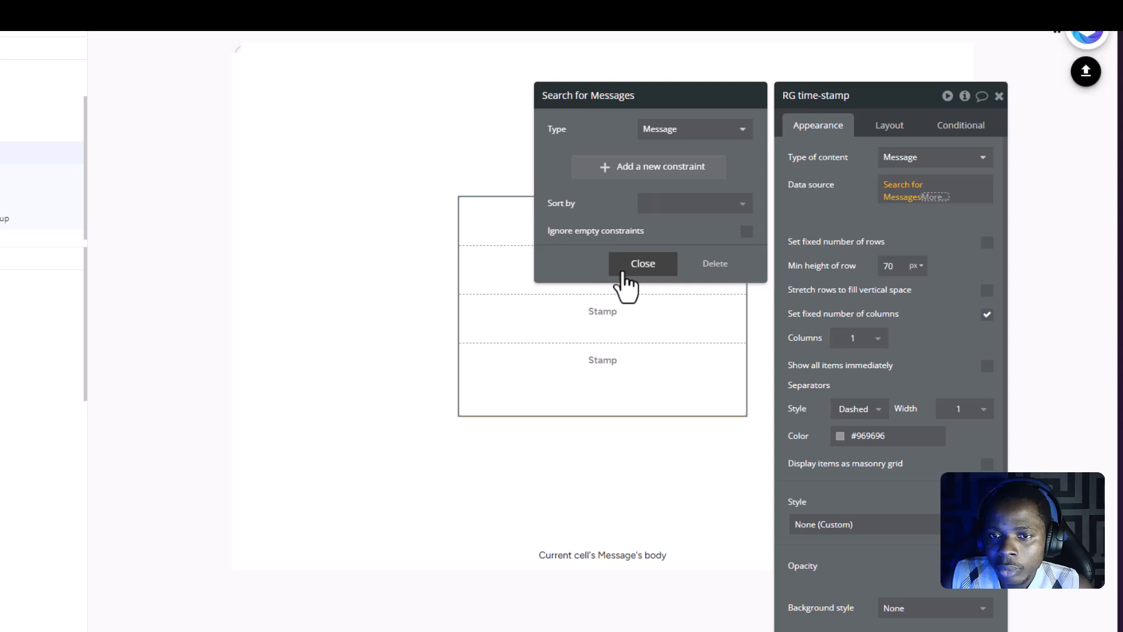
{"action": "left_click", "coordinate": [643, 264]}
{"action": "left_click", "coordinate": [839, 221]}
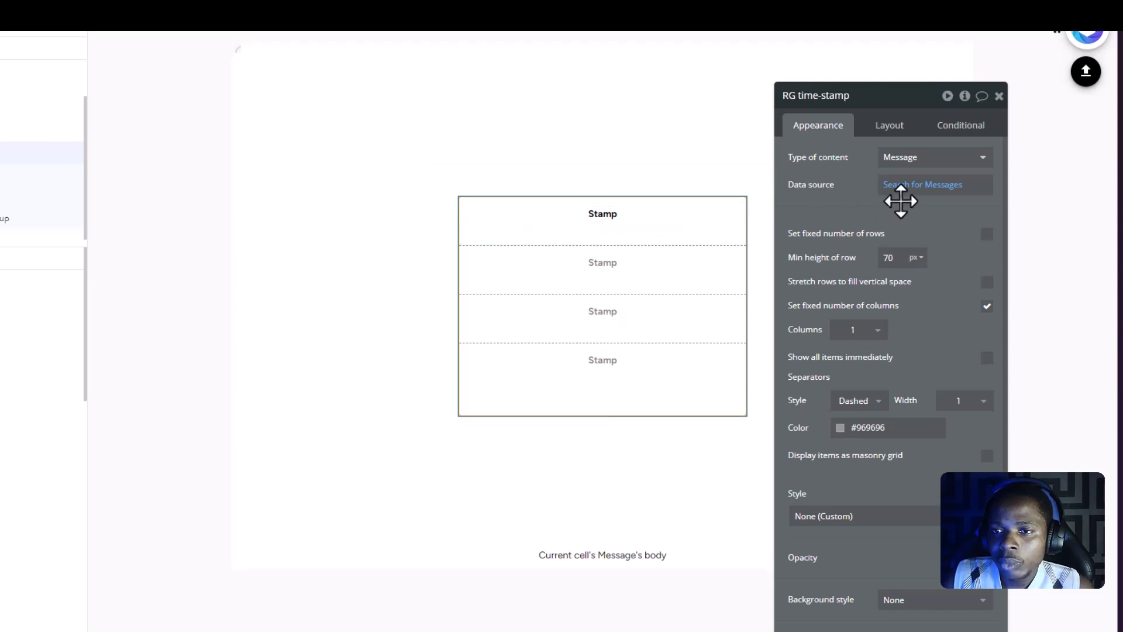
- Append the group by operator to the RG time-stamp's Messages search and add a grouping on the Creation Date field
{"action": "left_click", "coordinate": [959, 196]}
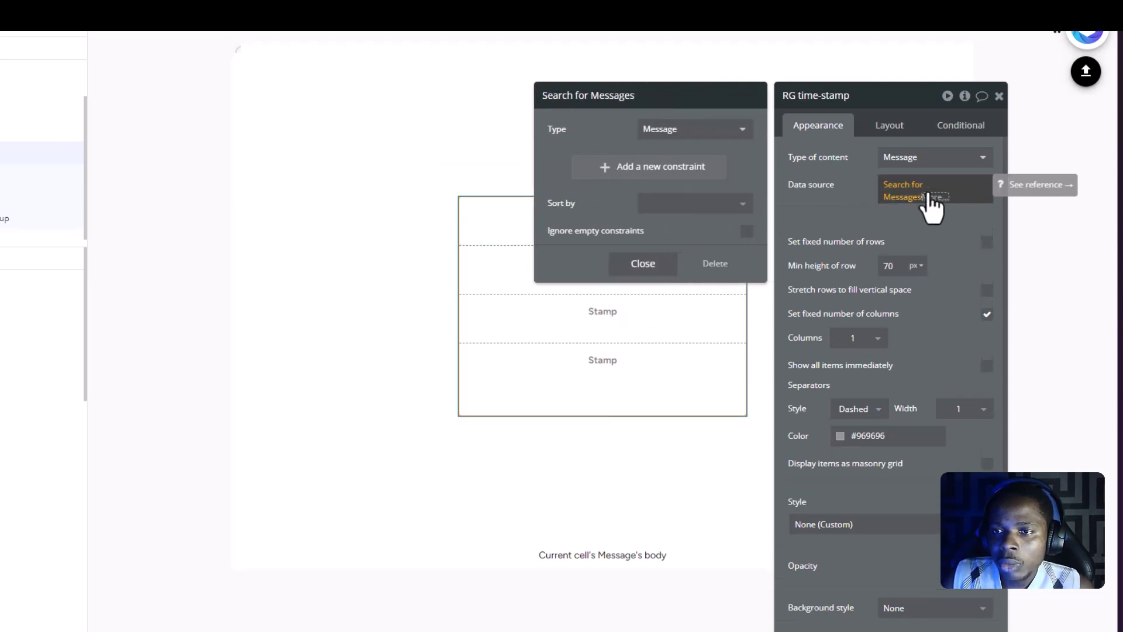
{"action": "left_click", "coordinate": [935, 197]}
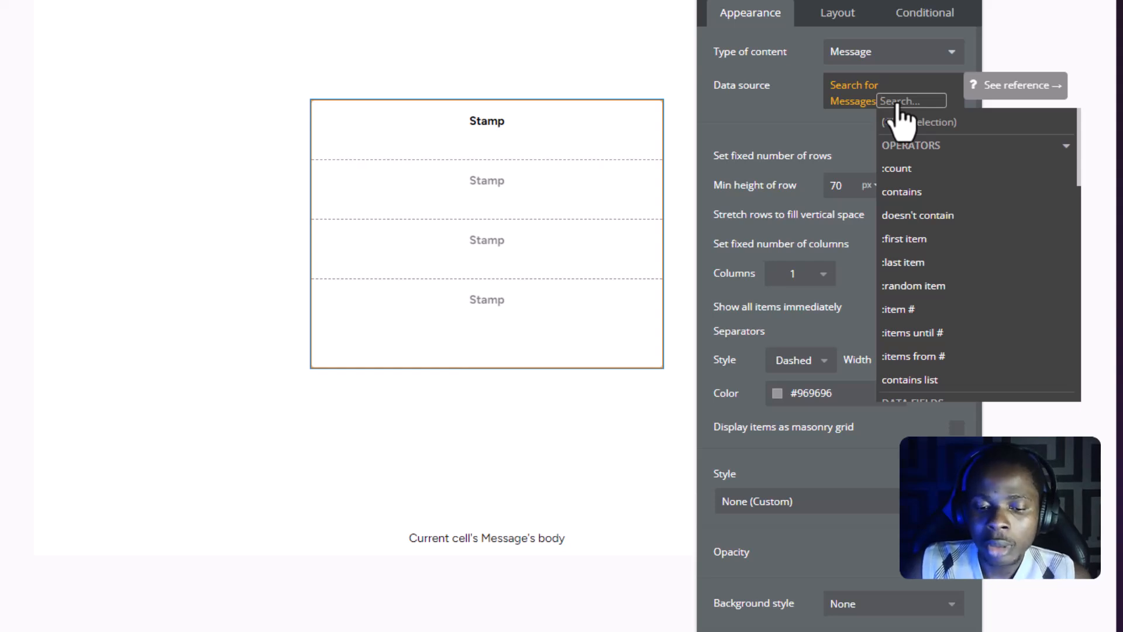
{"action": "type", "text": "gro"}
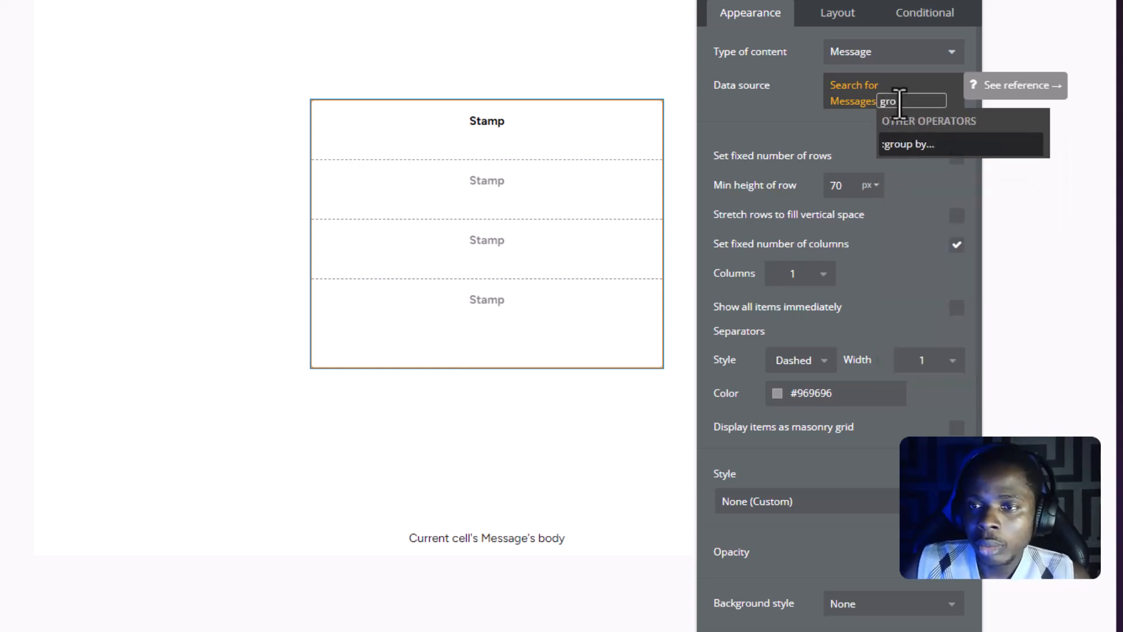
{"action": "left_click", "coordinate": [924, 146]}
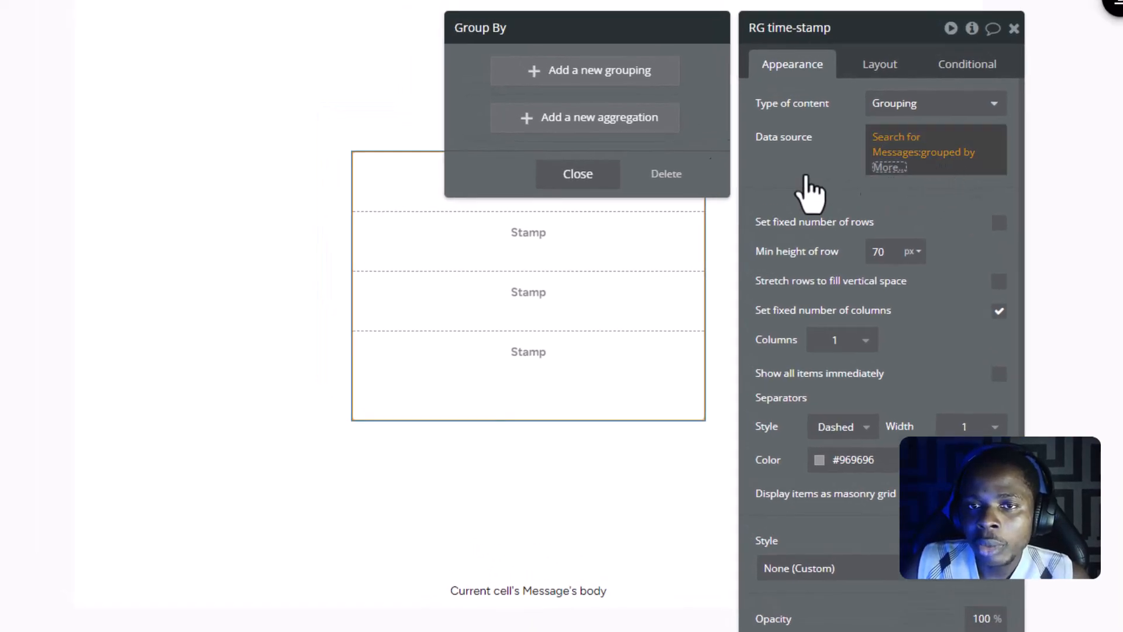
{"action": "left_click", "coordinate": [583, 82]}
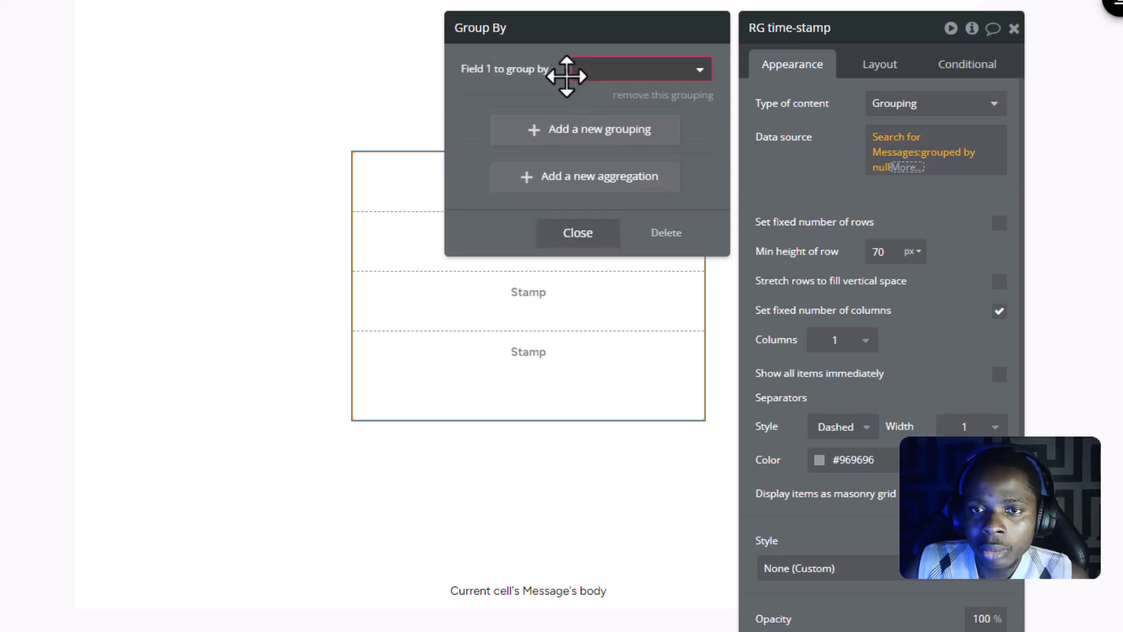
{"action": "left_click", "coordinate": [681, 74]}
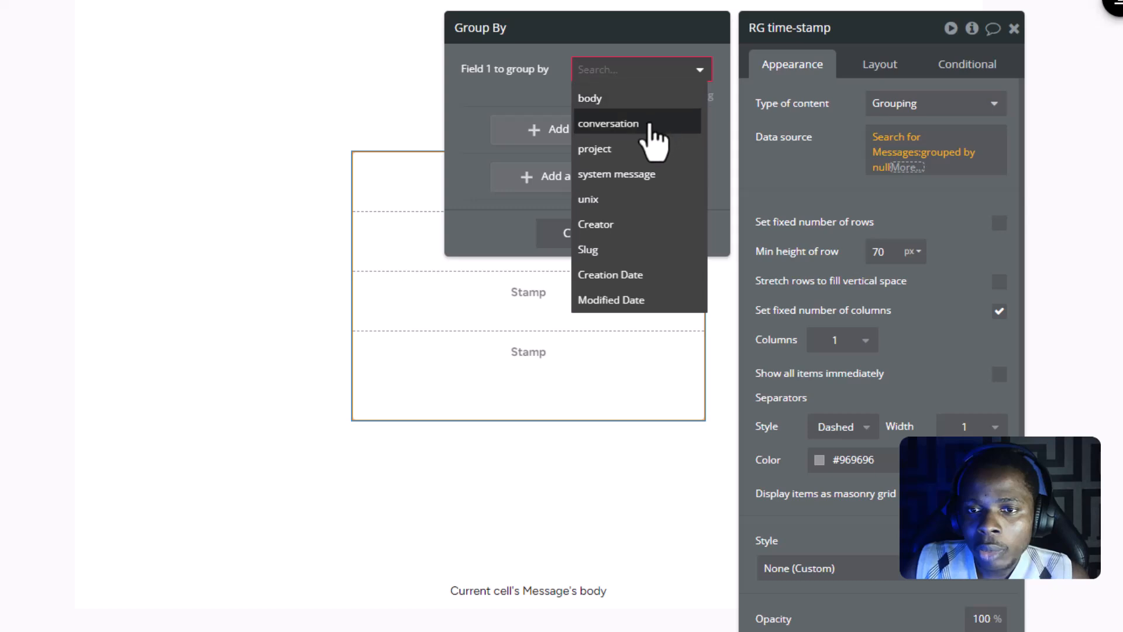
{"action": "left_click", "coordinate": [641, 275]}
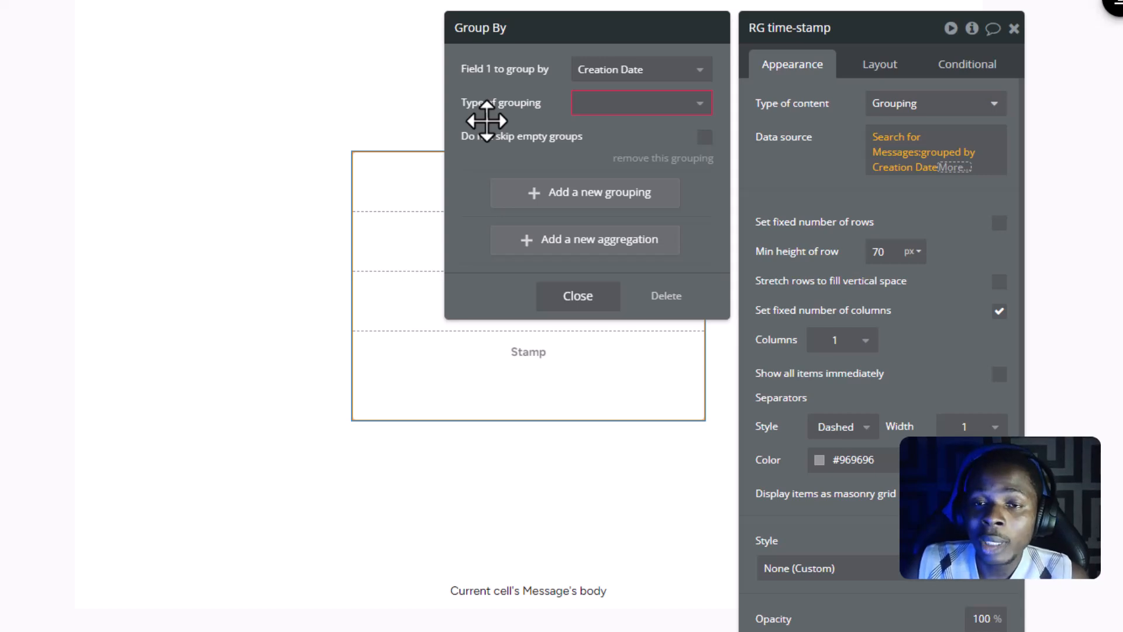
- Set the Creation Date grouping's type to Day with an interval of 1 day
{"action": "left_click", "coordinate": [683, 111]}
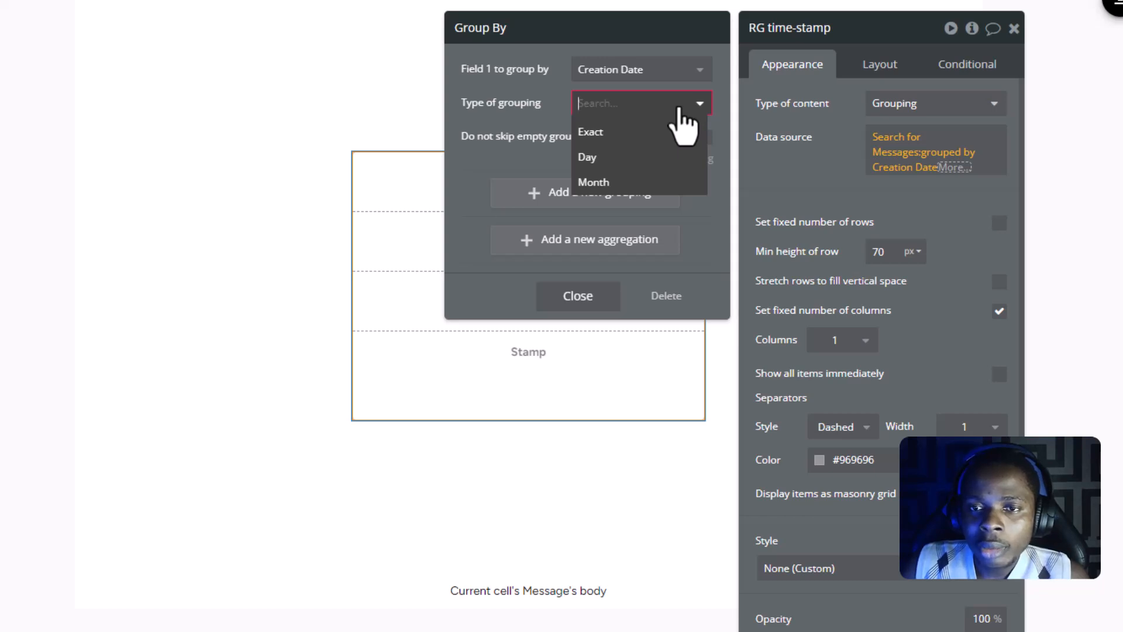
{"action": "left_click", "coordinate": [612, 156]}
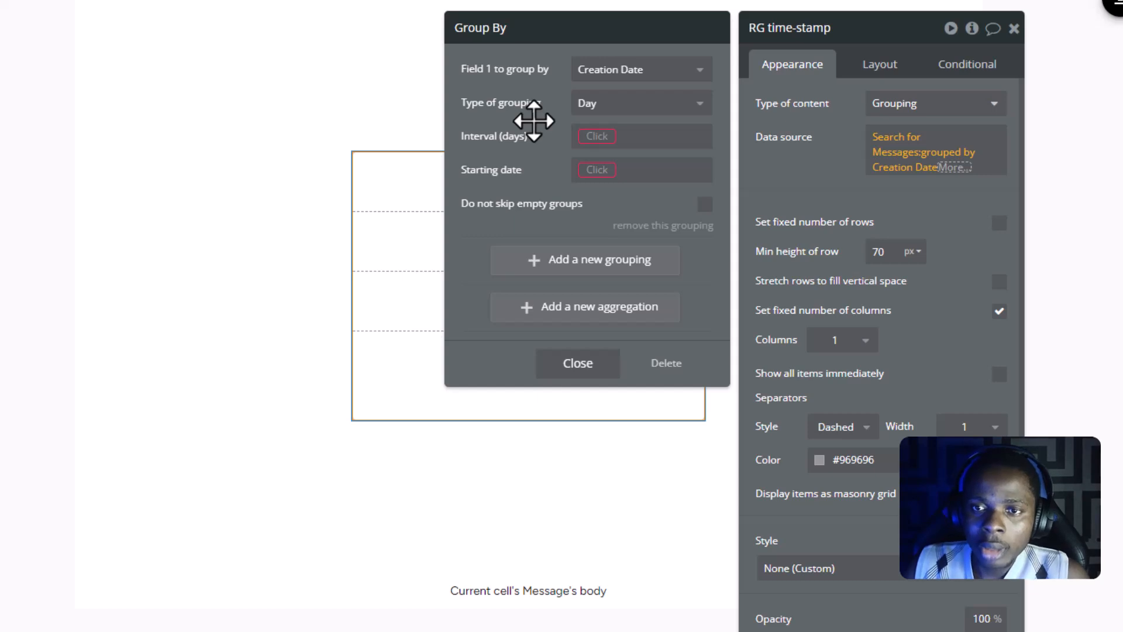
{"action": "left_click", "coordinate": [593, 138]}
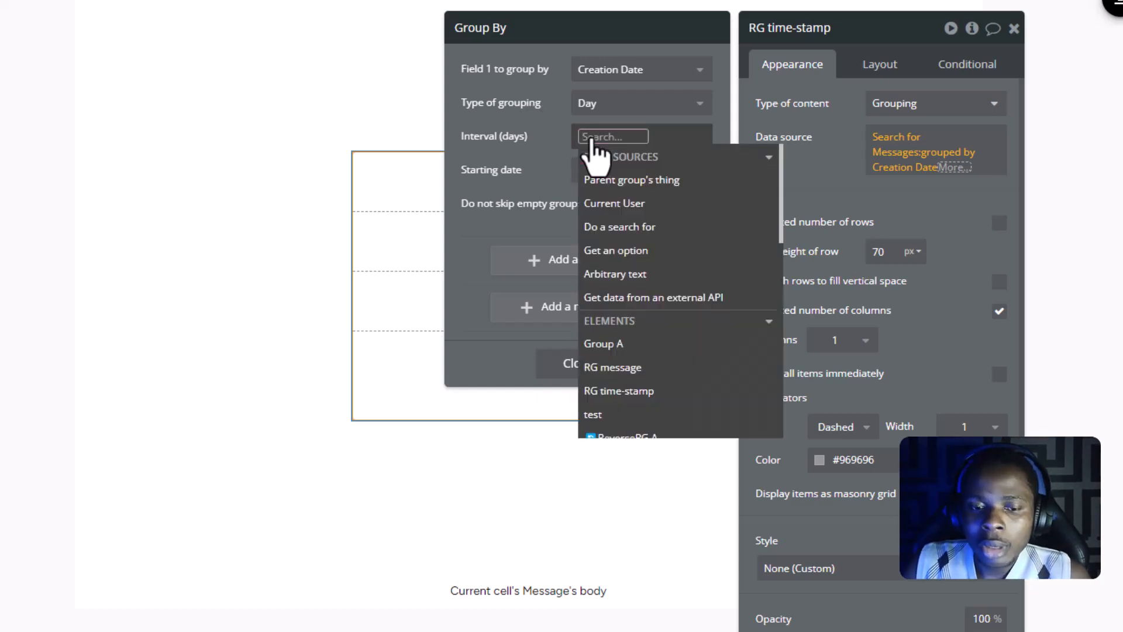
{"action": "type", "text": "1"}
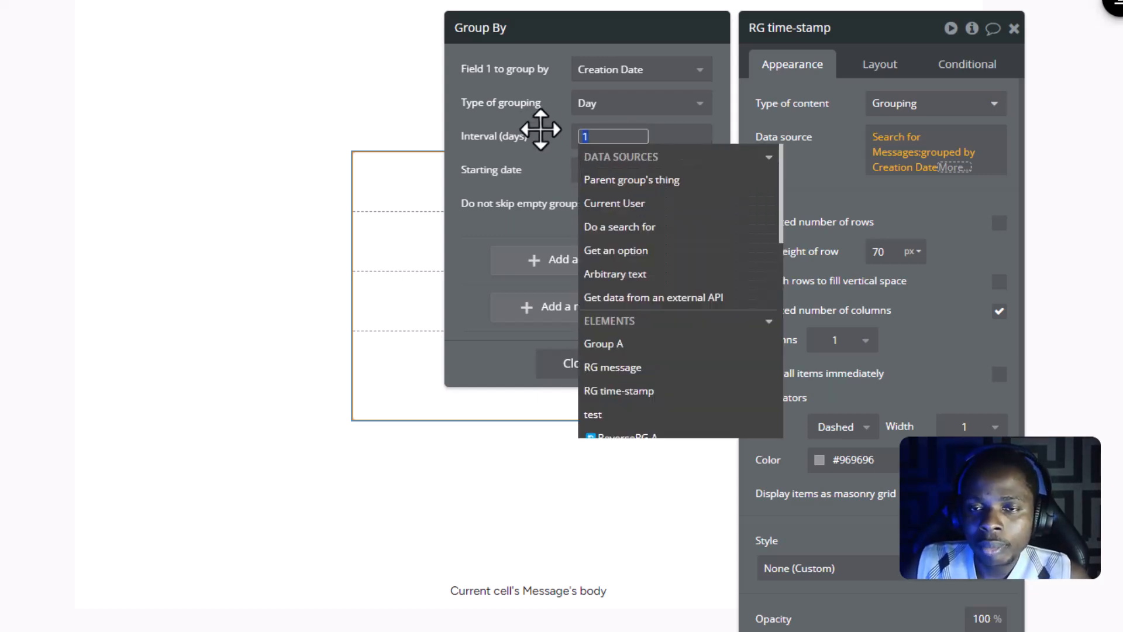
{"action": "key", "text": "Return"}
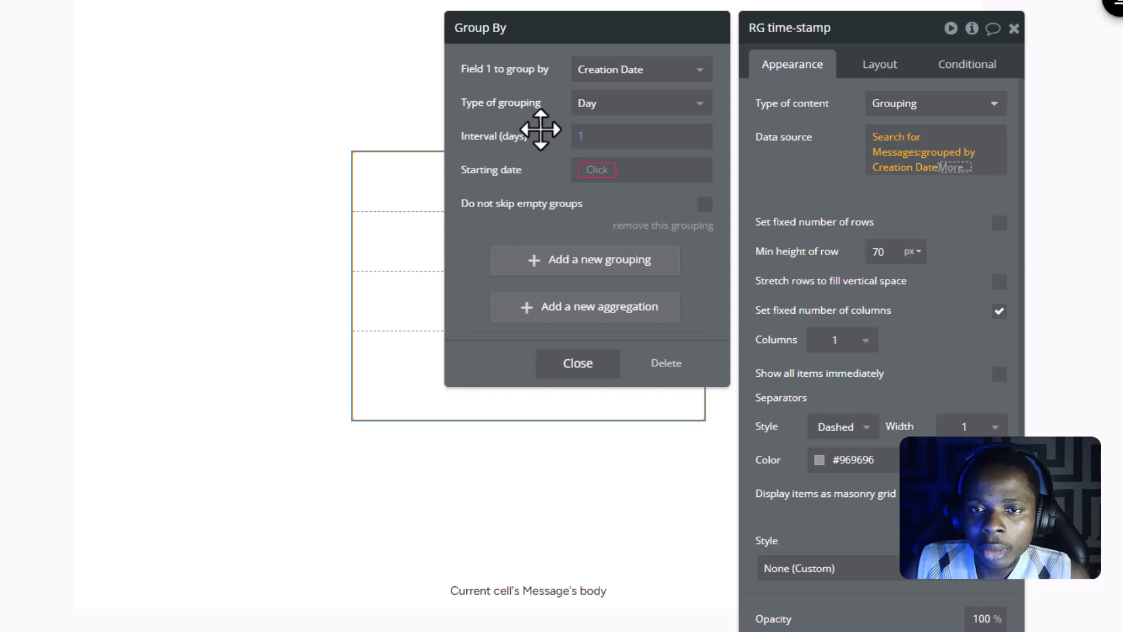
- Start the grouping's starting date expression with a search for Messages that has no constraints
{"action": "left_click", "coordinate": [595, 170]}
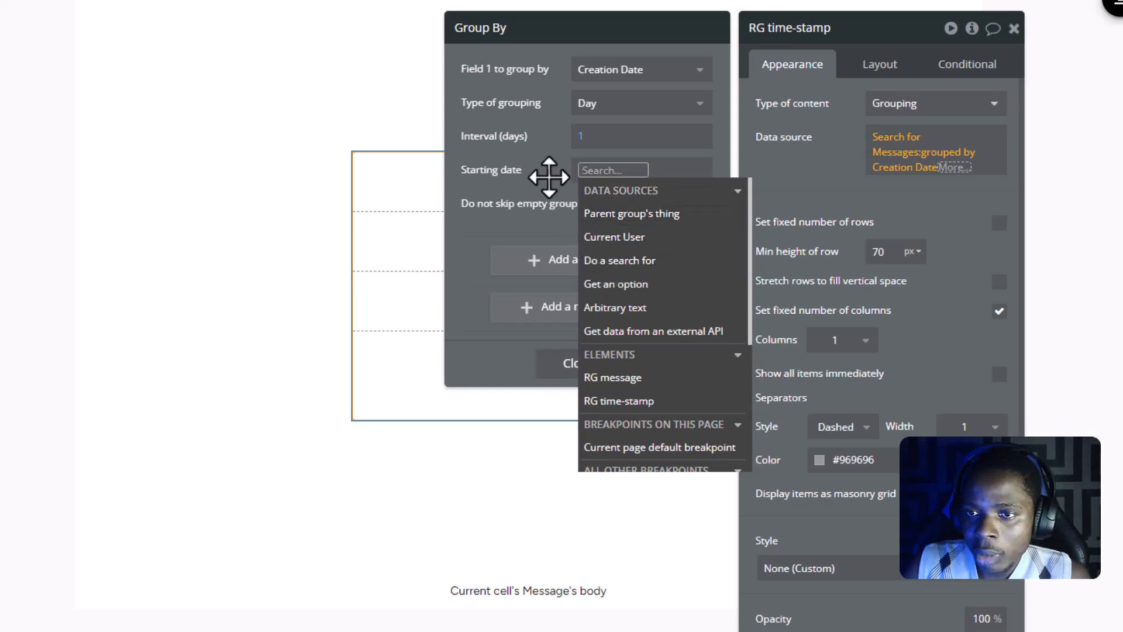
{"action": "left_click", "coordinate": [536, 176]}
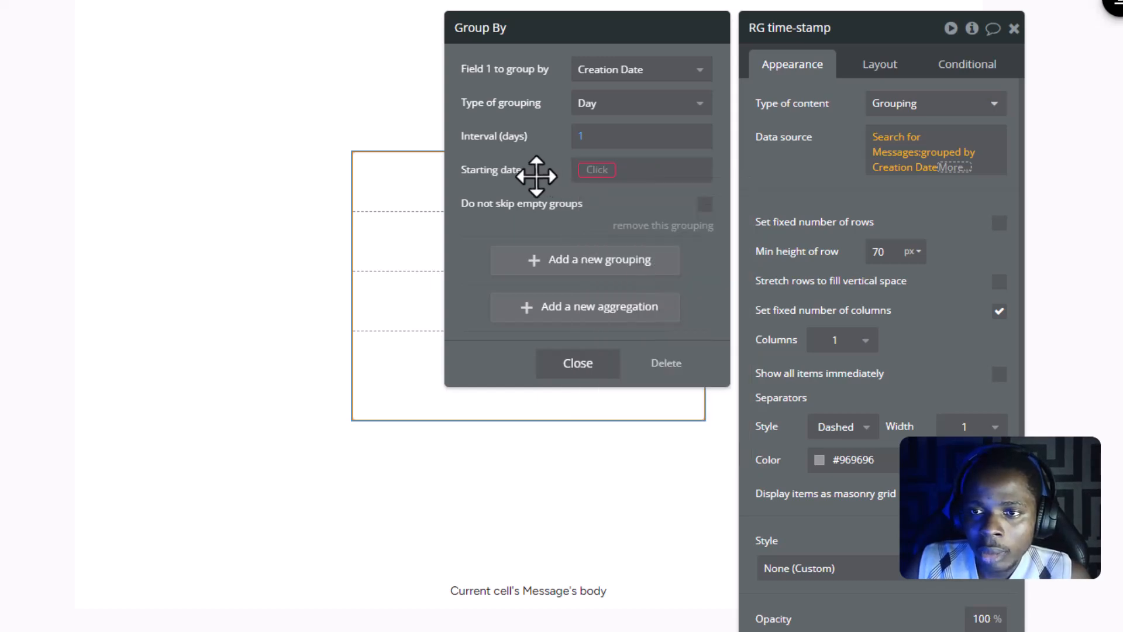
{"action": "left_click", "coordinate": [591, 178]}
{"action": "left_click", "coordinate": [623, 260]}
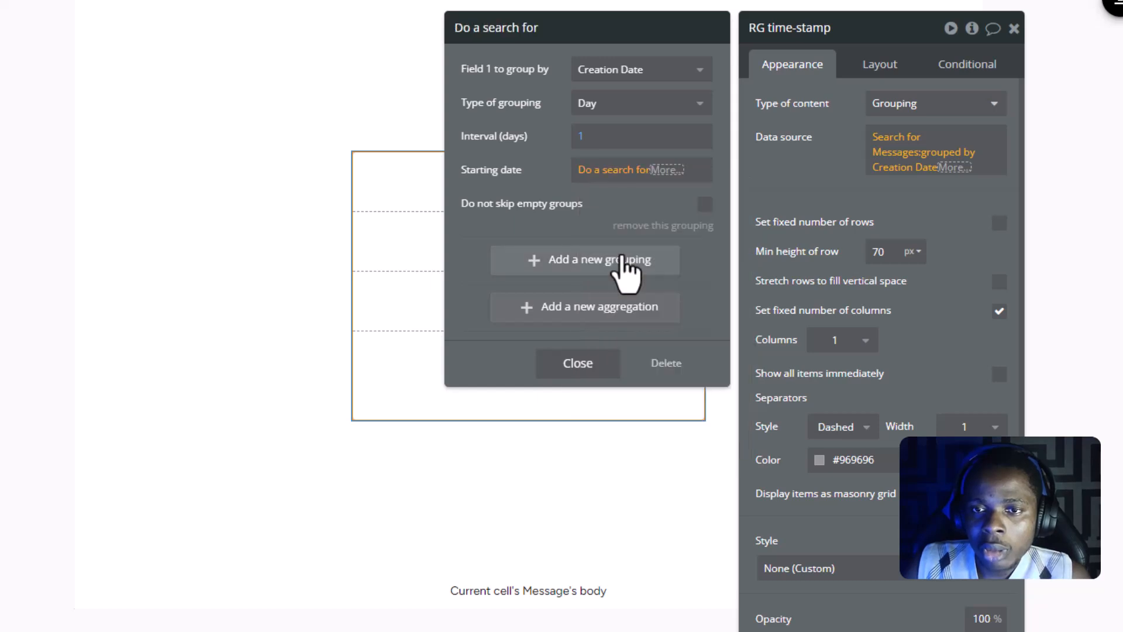
{"action": "left_click", "coordinate": [682, 77]}
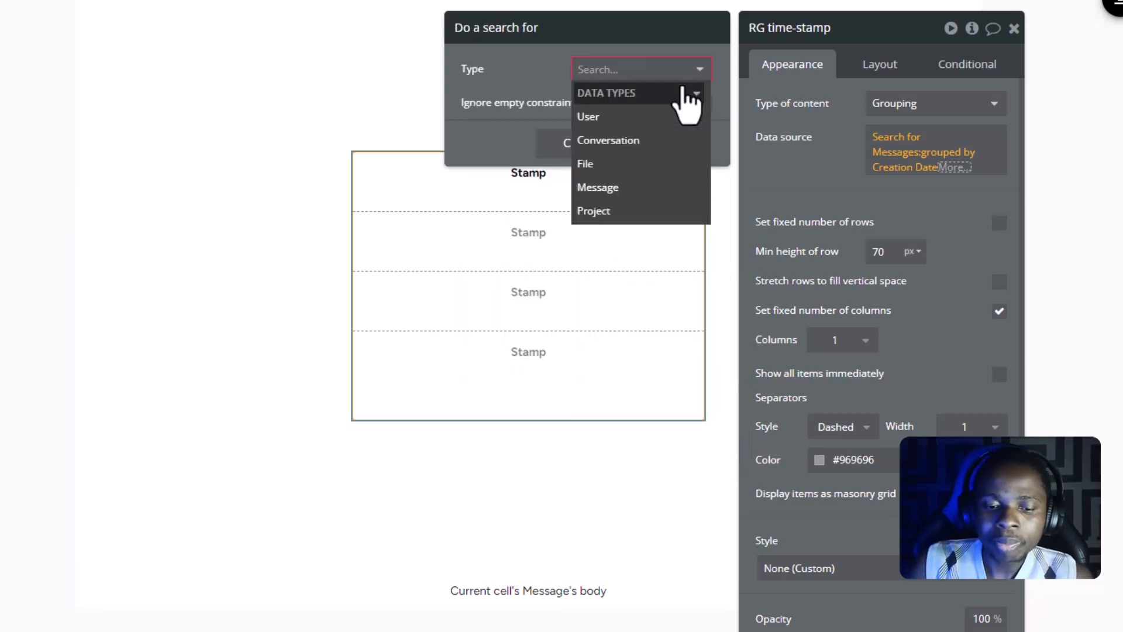
{"action": "type", "text": "mess"}
{"action": "left_click", "coordinate": [643, 117]}
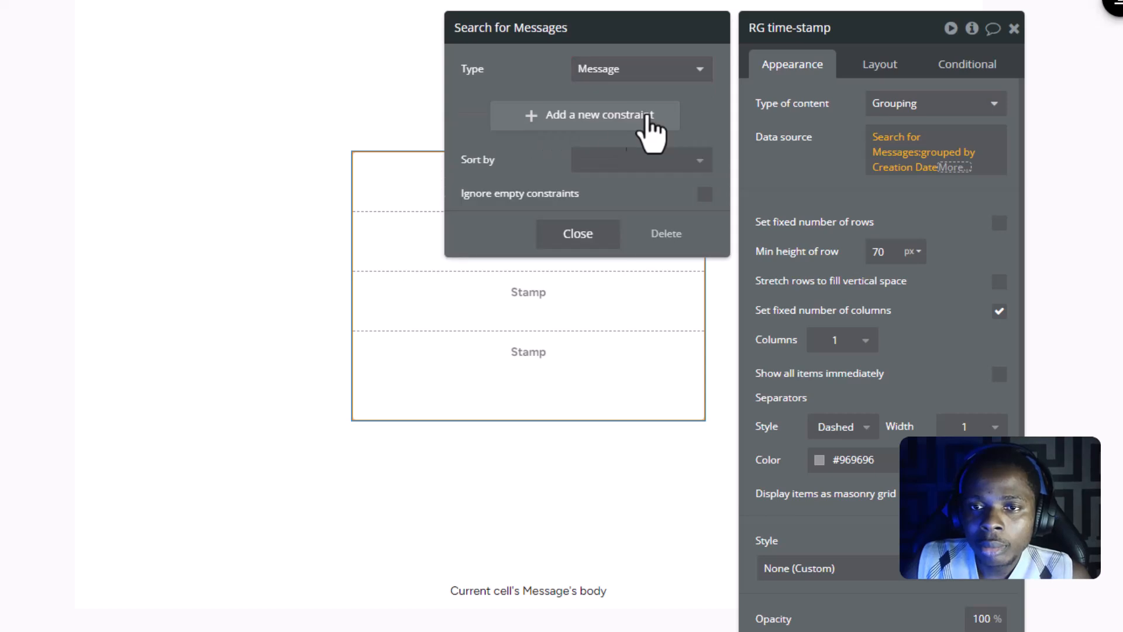
{"action": "left_click", "coordinate": [577, 231]}
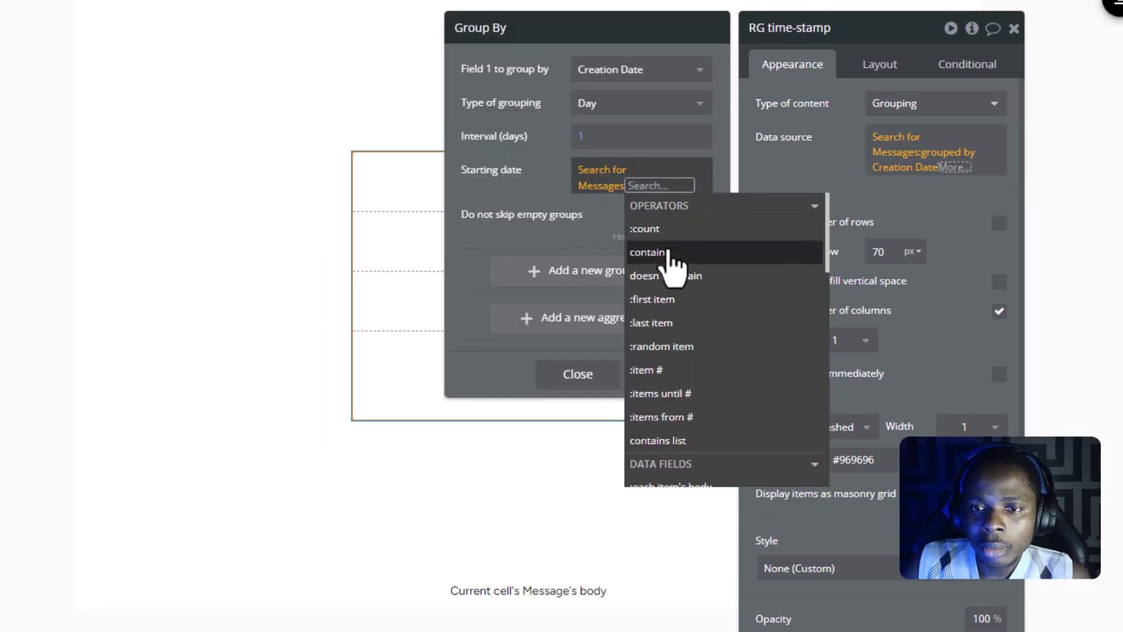
- Complete the starting date expression with the first item's Creation Date and close the grouping settings
{"action": "left_click", "coordinate": [664, 295]}
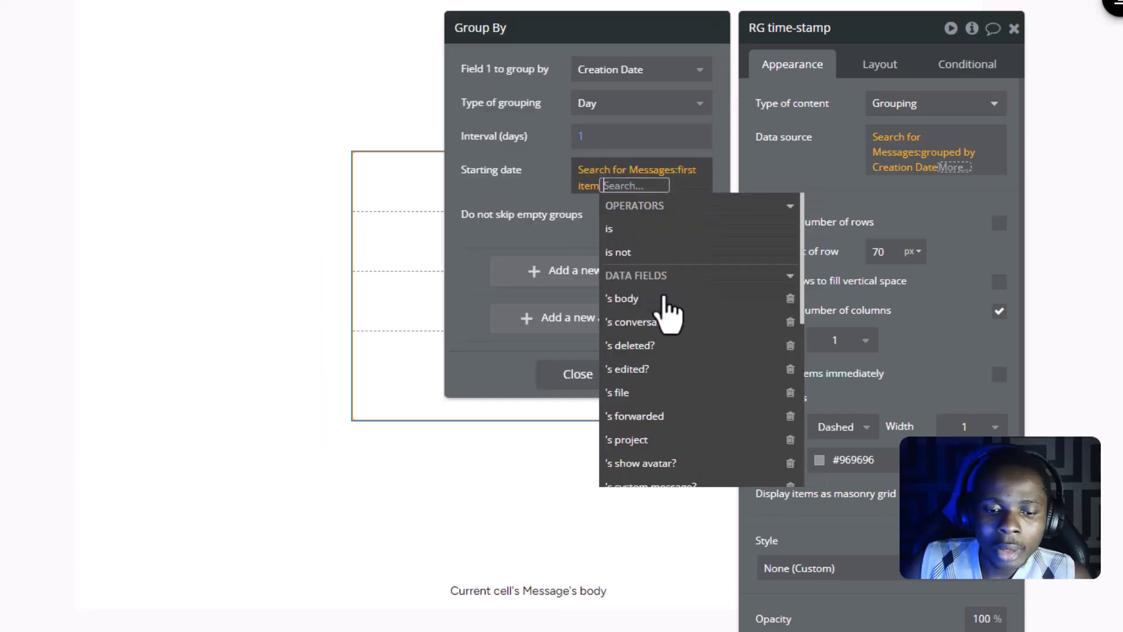
{"action": "type", "text": "da"}
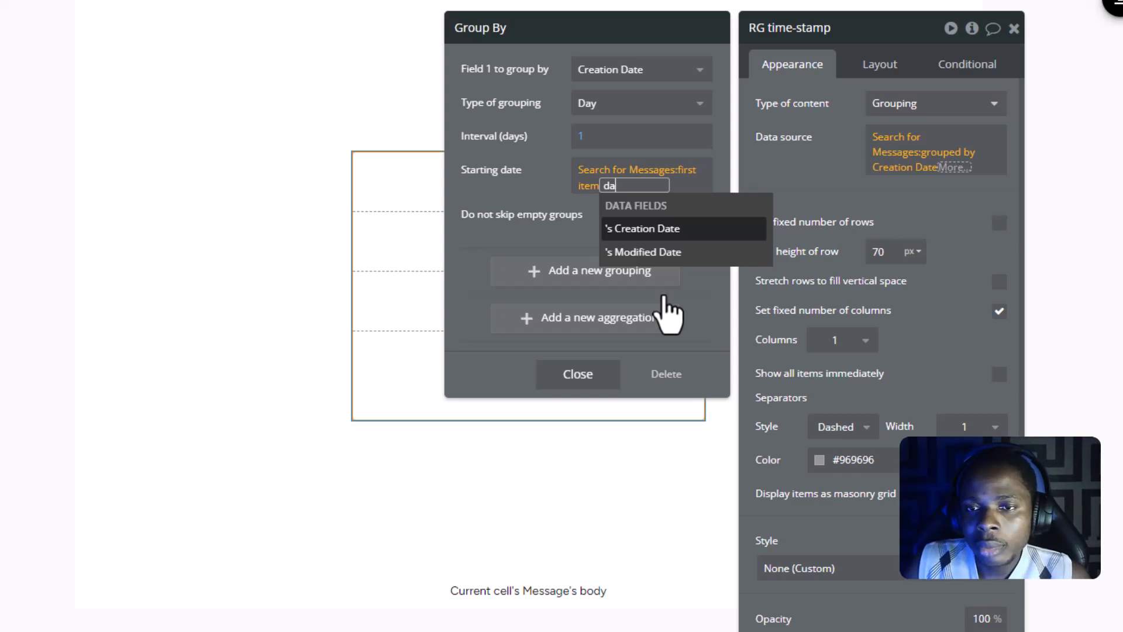
{"action": "left_click", "coordinate": [673, 229]}
{"action": "left_click", "coordinate": [544, 197]}
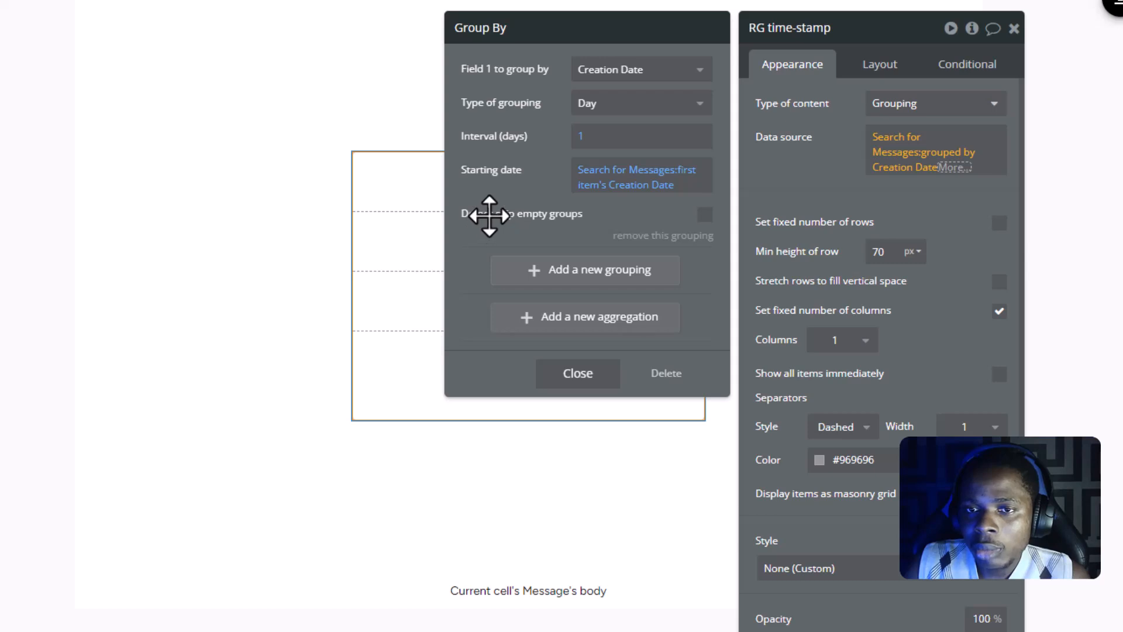
{"action": "left_click", "coordinate": [553, 377]}
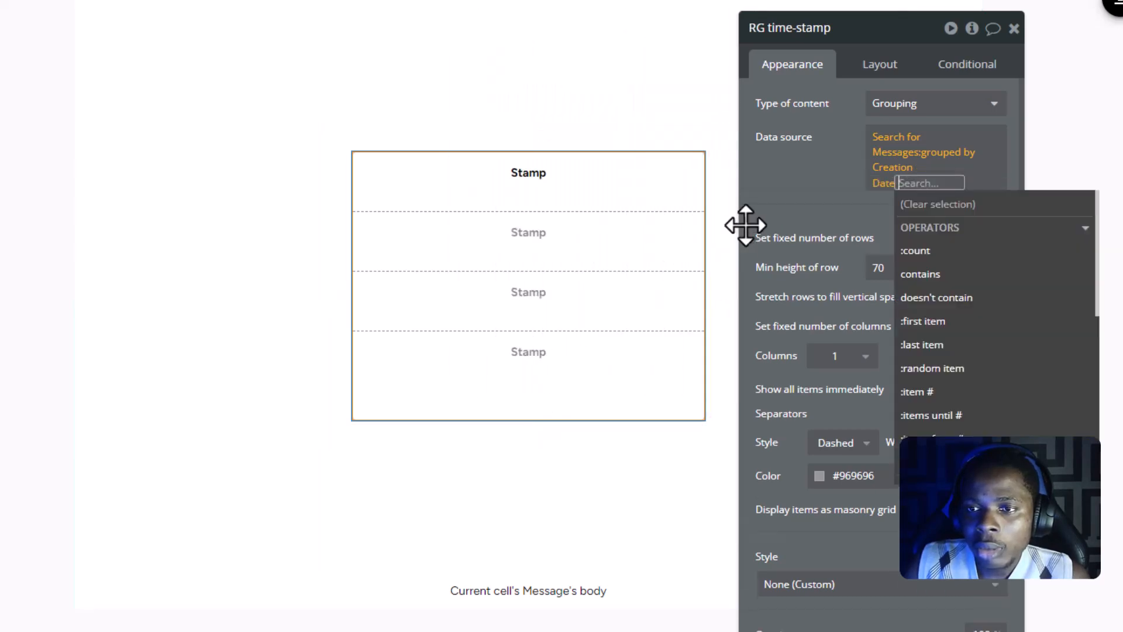
{"action": "left_click", "coordinate": [826, 191]}
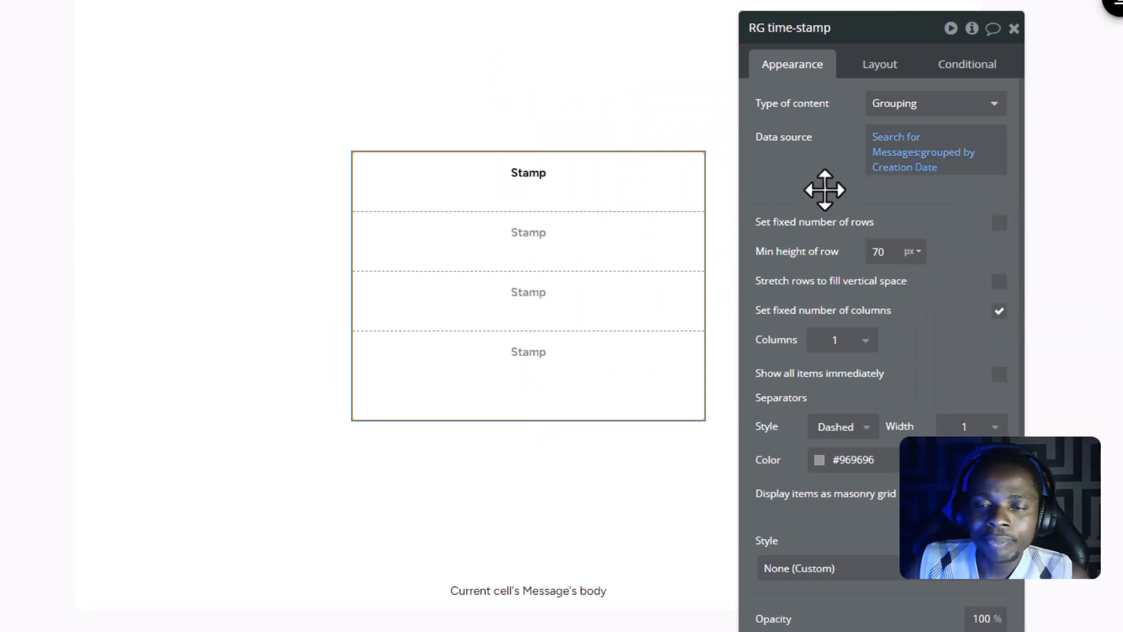
{"action": "left_click_drag", "start_coordinate": [816, 215], "coordinate": [792, 271]}
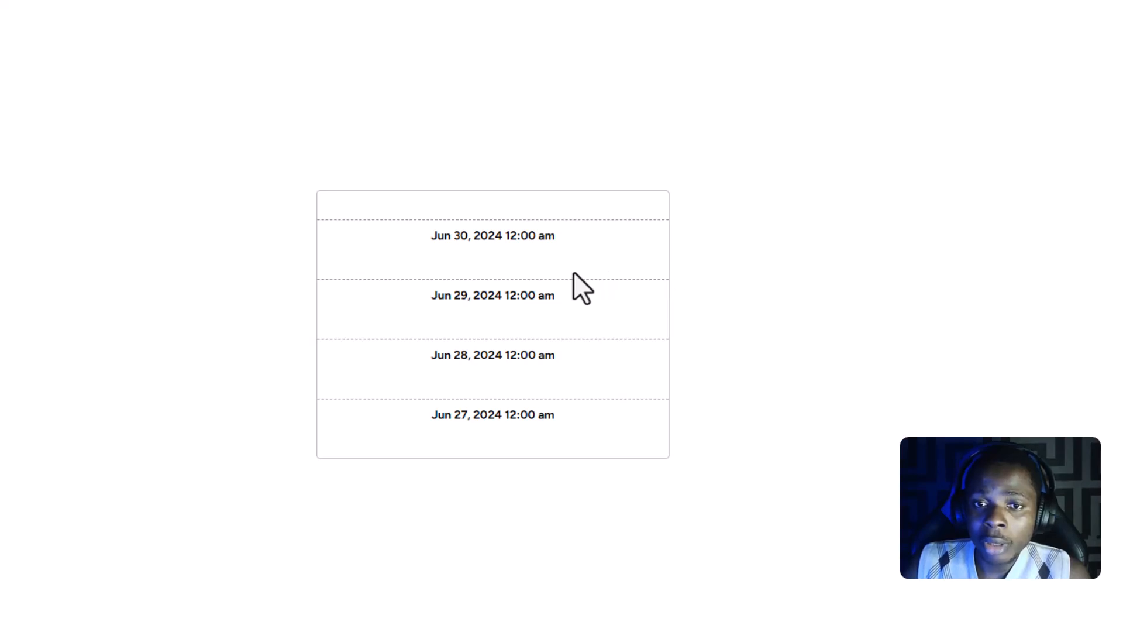
- Examine the order of the grouped dates in the time-stamp list on the previewed page
{"action": "scroll", "coordinate": [573, 272], "scroll_direction": "up", "scroll_amount": 3}
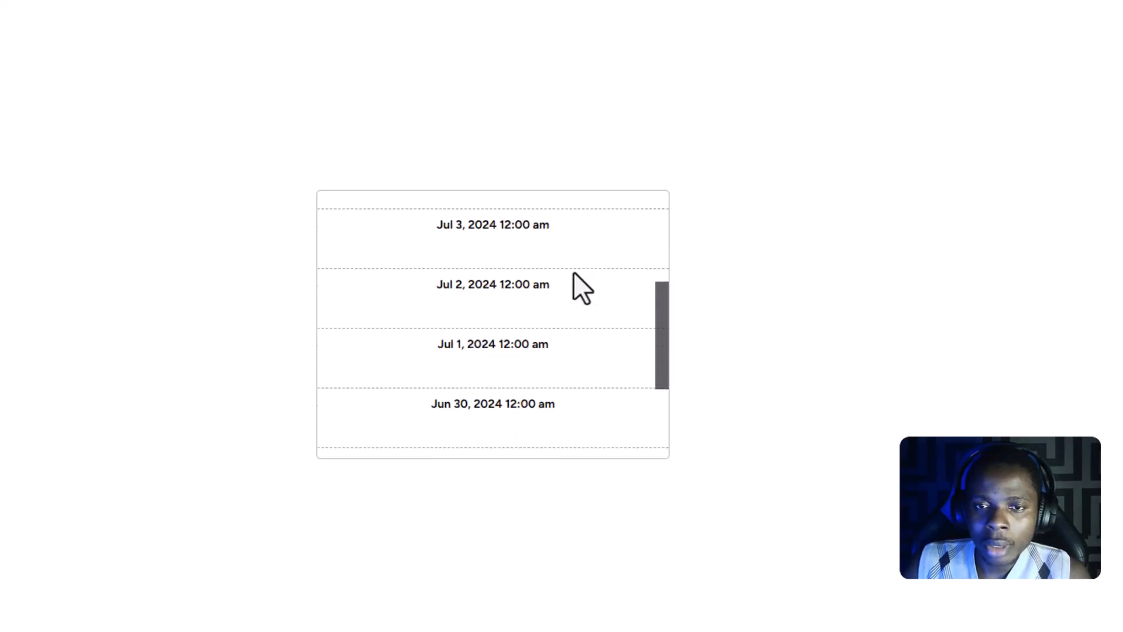
{"action": "scroll", "coordinate": [573, 273], "scroll_direction": "down", "scroll_amount": 3}
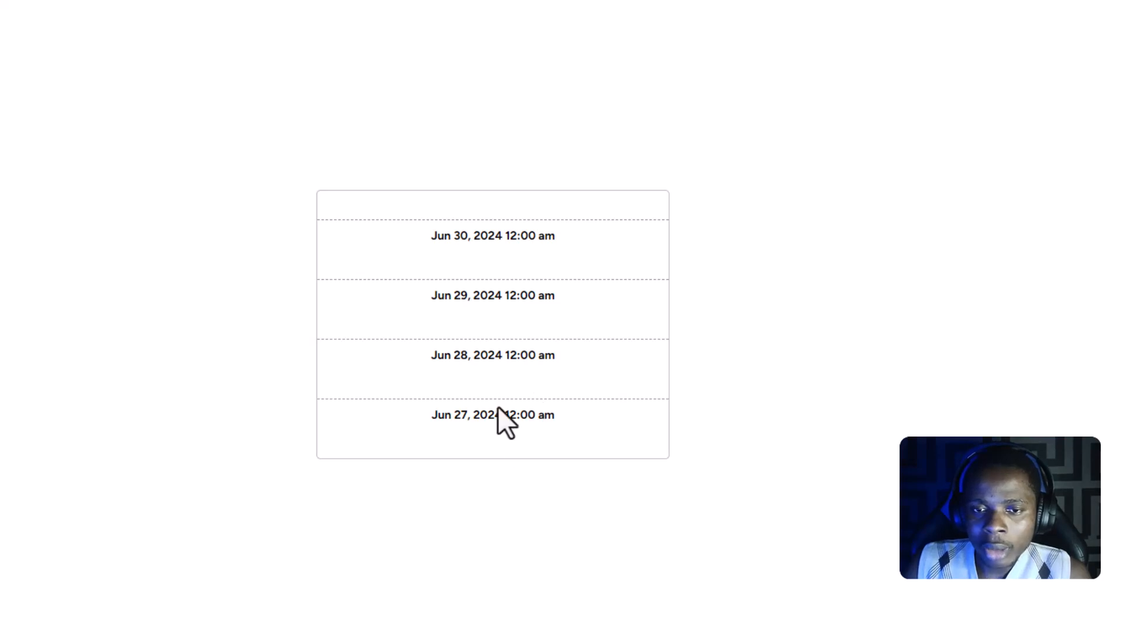
{"action": "scroll", "coordinate": [498, 406], "scroll_direction": "up", "scroll_amount": 3}
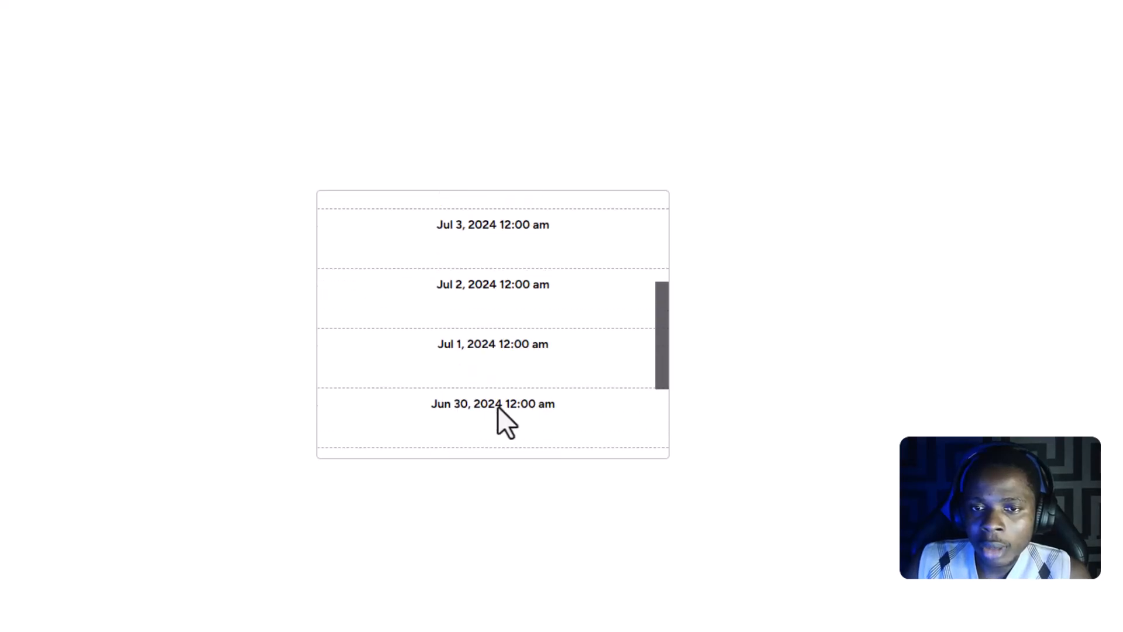
{"action": "scroll", "coordinate": [498, 407], "scroll_direction": "down", "scroll_amount": 3}
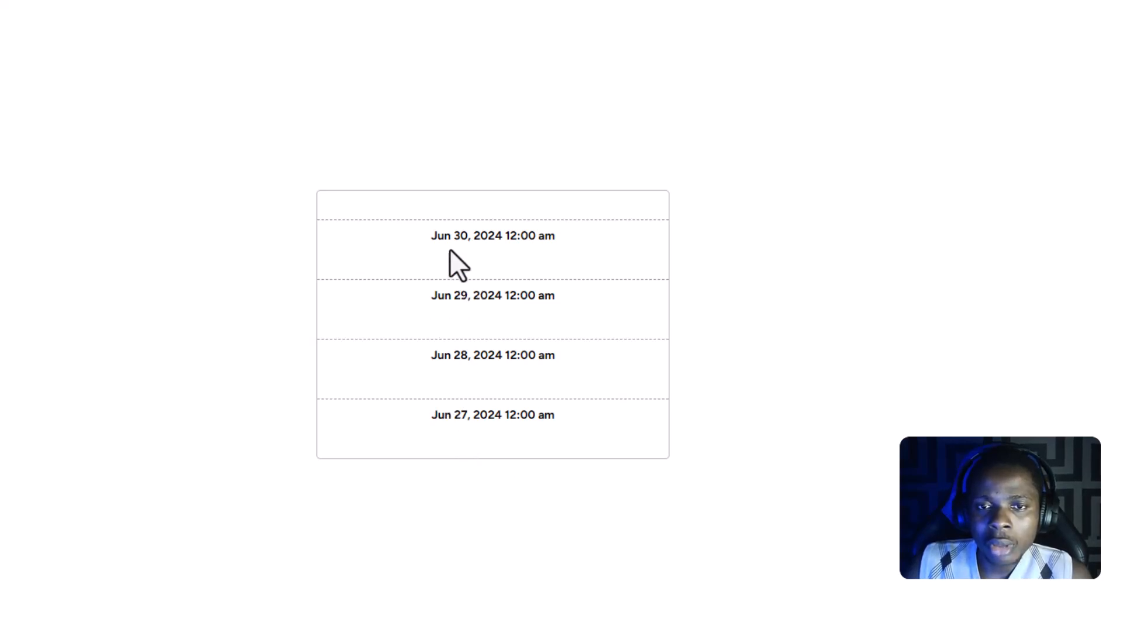
{"action": "scroll", "coordinate": [465, 285], "scroll_direction": "up", "scroll_amount": 1}
{"action": "scroll", "coordinate": [466, 285], "scroll_direction": "up", "scroll_amount": 2}
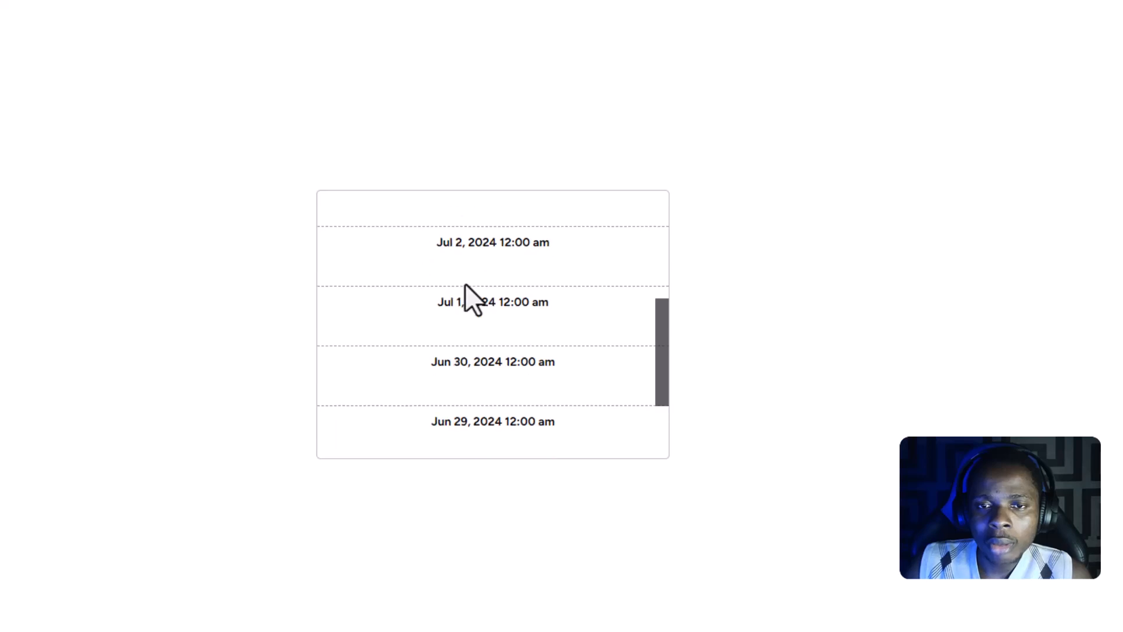
{"action": "scroll", "coordinate": [616, 341], "scroll_direction": "down", "scroll_amount": 3}
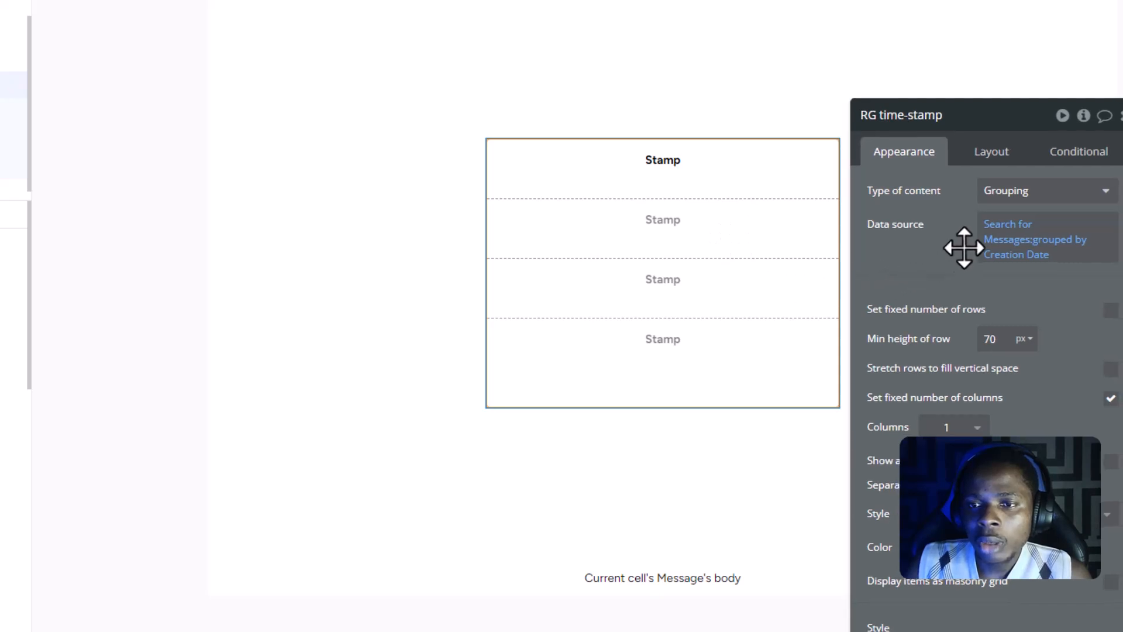
- Review the sort settings of the RG time-stamp's Messages search and of the search inside the grouping's starting date
{"action": "left_click", "coordinate": [1017, 240]}
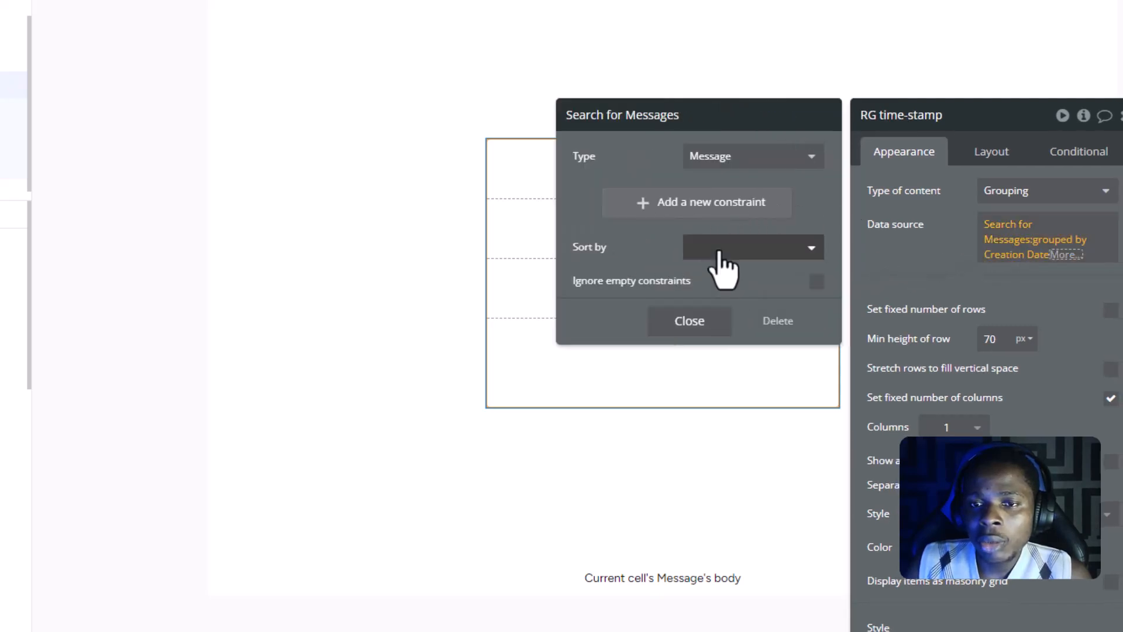
{"action": "left_click", "coordinate": [924, 244]}
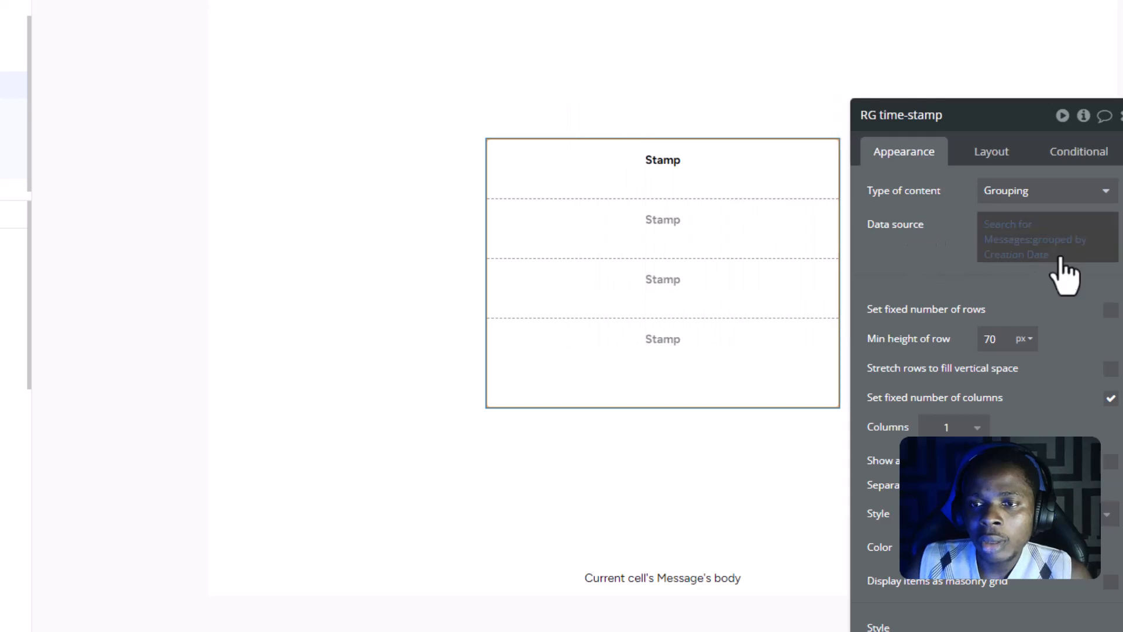
{"action": "left_click", "coordinate": [1066, 245]}
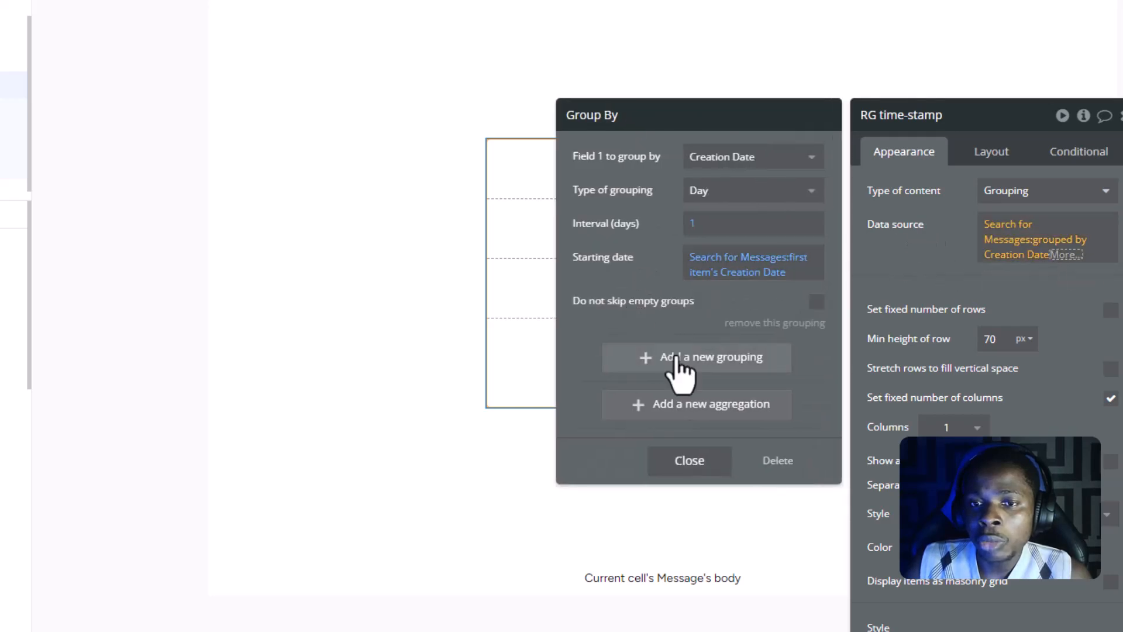
{"action": "left_click", "coordinate": [713, 263]}
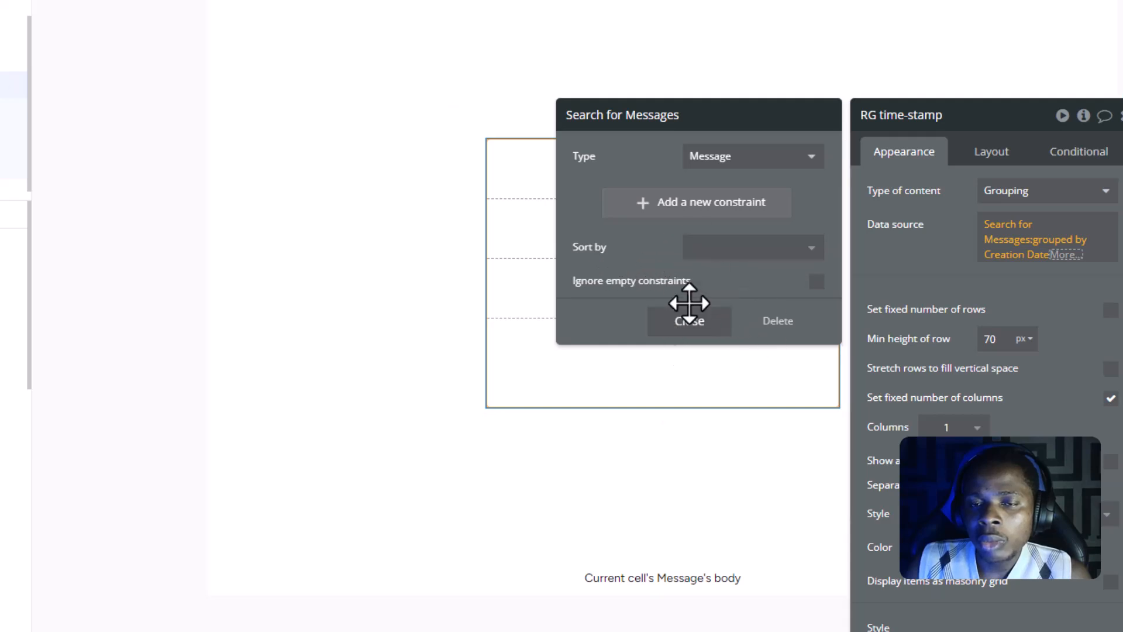
{"action": "left_click", "coordinate": [686, 323]}
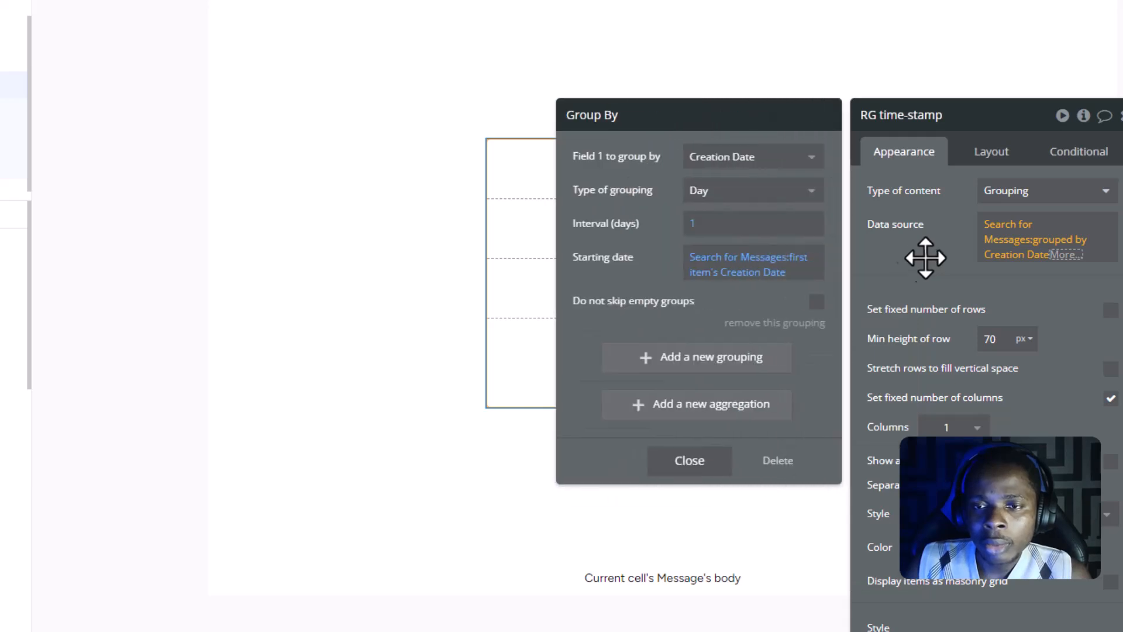
{"action": "left_click", "coordinate": [925, 259]}
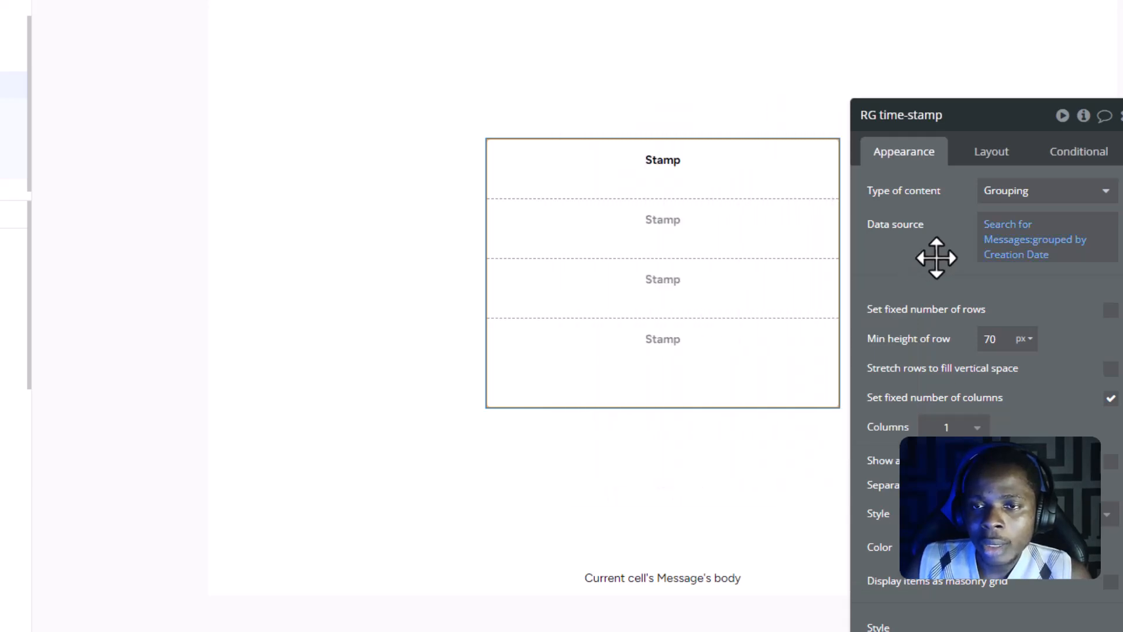
{"action": "left_click_drag", "start_coordinate": [948, 215], "coordinate": [951, 278]}
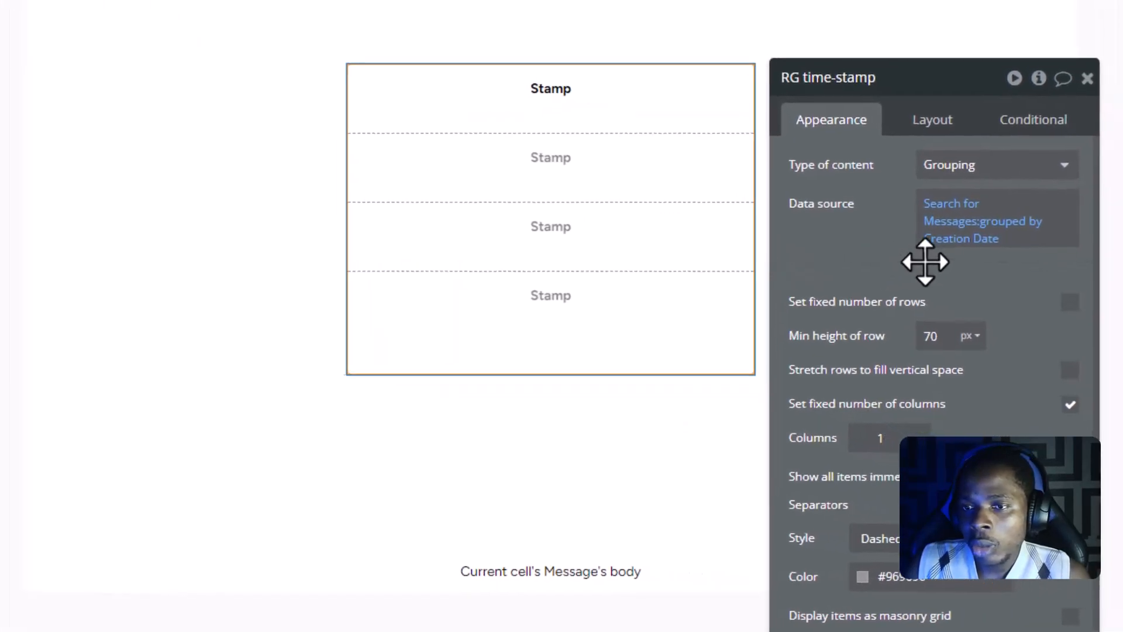
- Append the filtered operator to the RG time-stamp's grouped data source and sort the list by Creation Date
{"action": "left_click", "coordinate": [994, 239]}
{"action": "left_click", "coordinate": [1022, 252]}
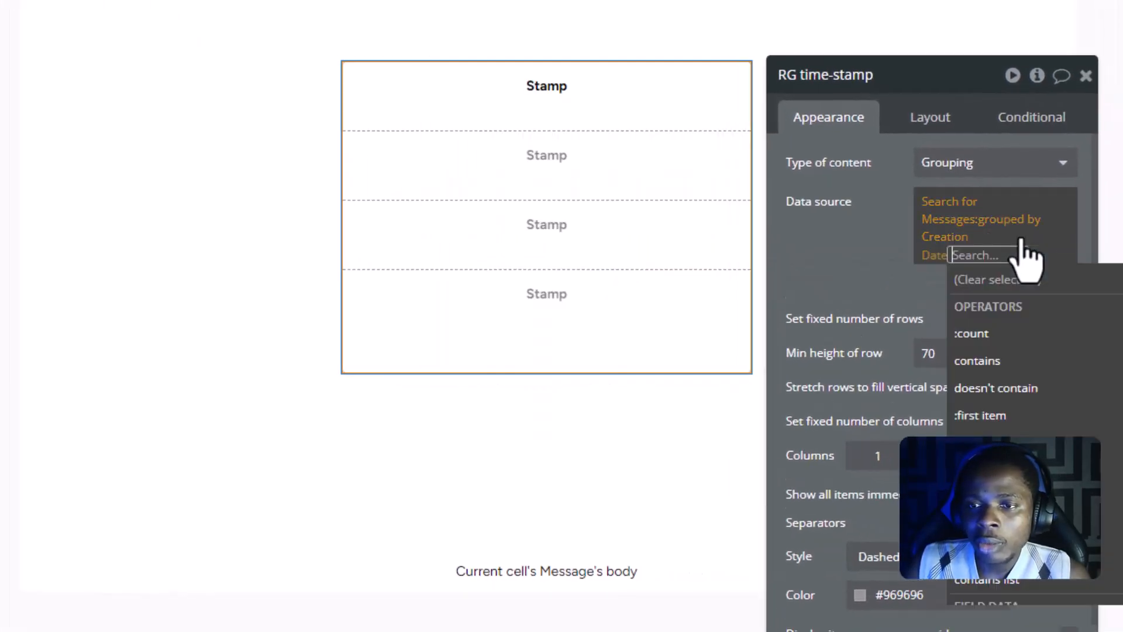
{"action": "type", "text": "fil"}
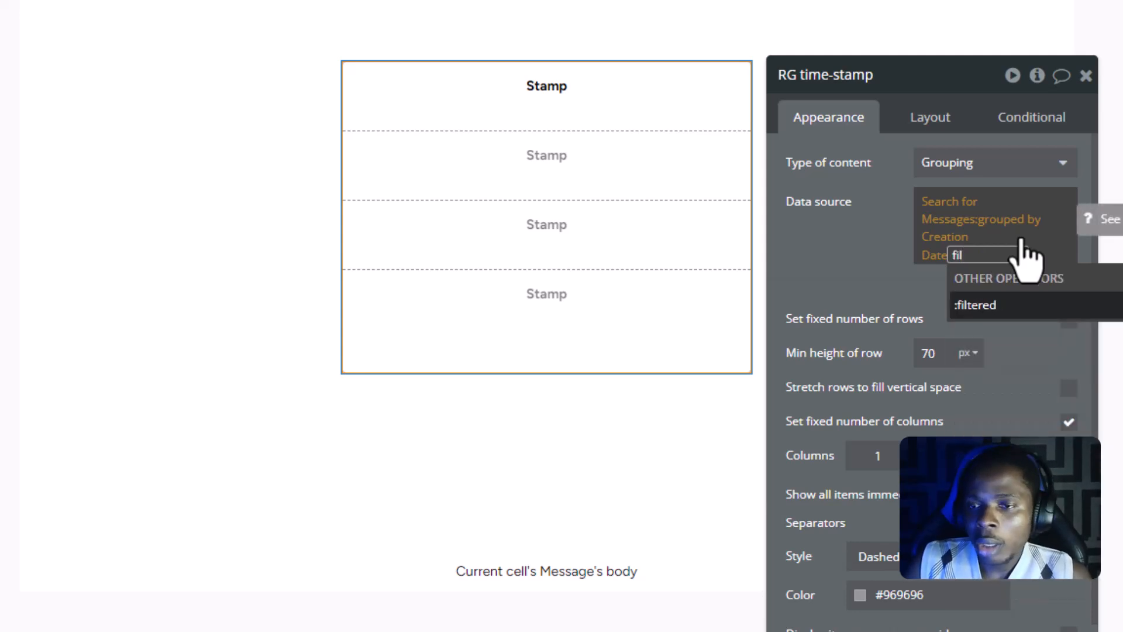
{"action": "left_click", "coordinate": [1003, 307]}
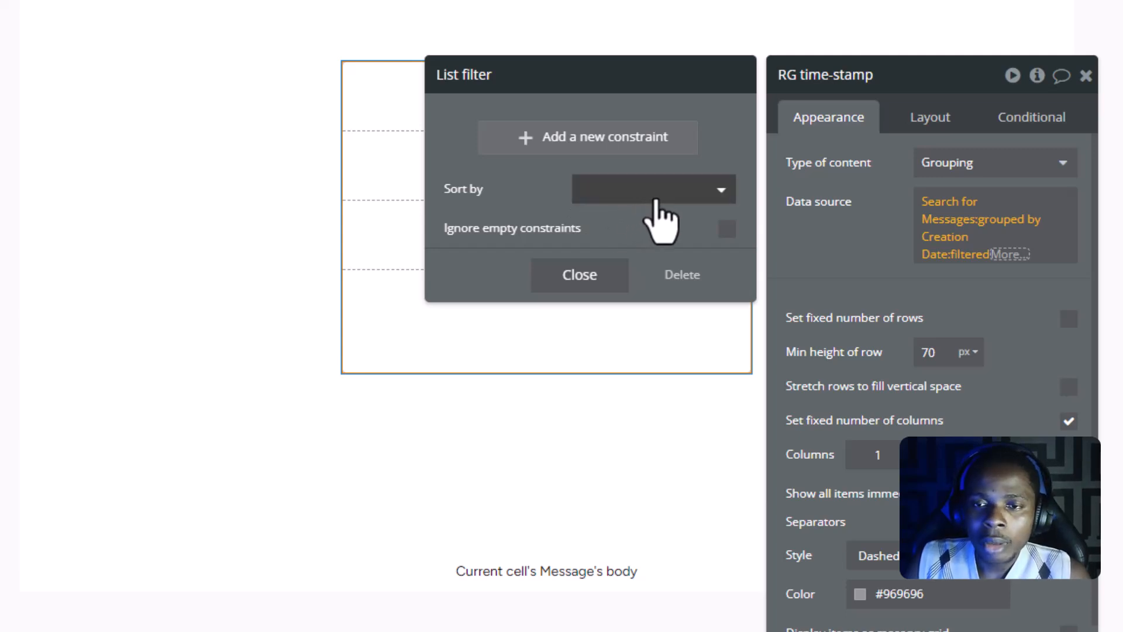
{"action": "left_click", "coordinate": [670, 193]}
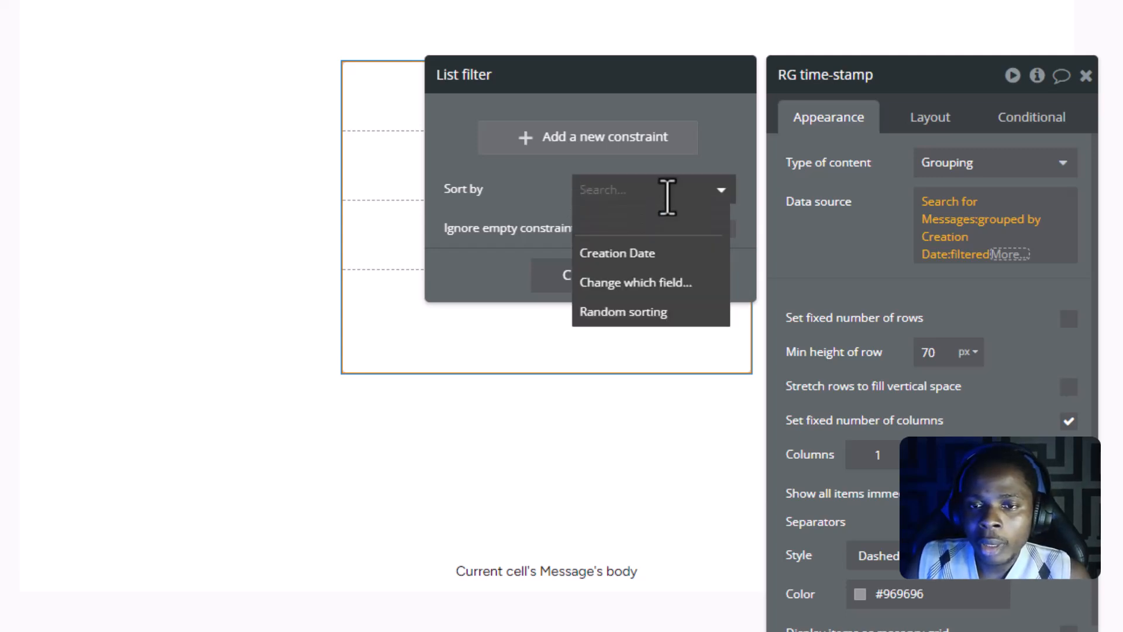
{"action": "left_click", "coordinate": [644, 253]}
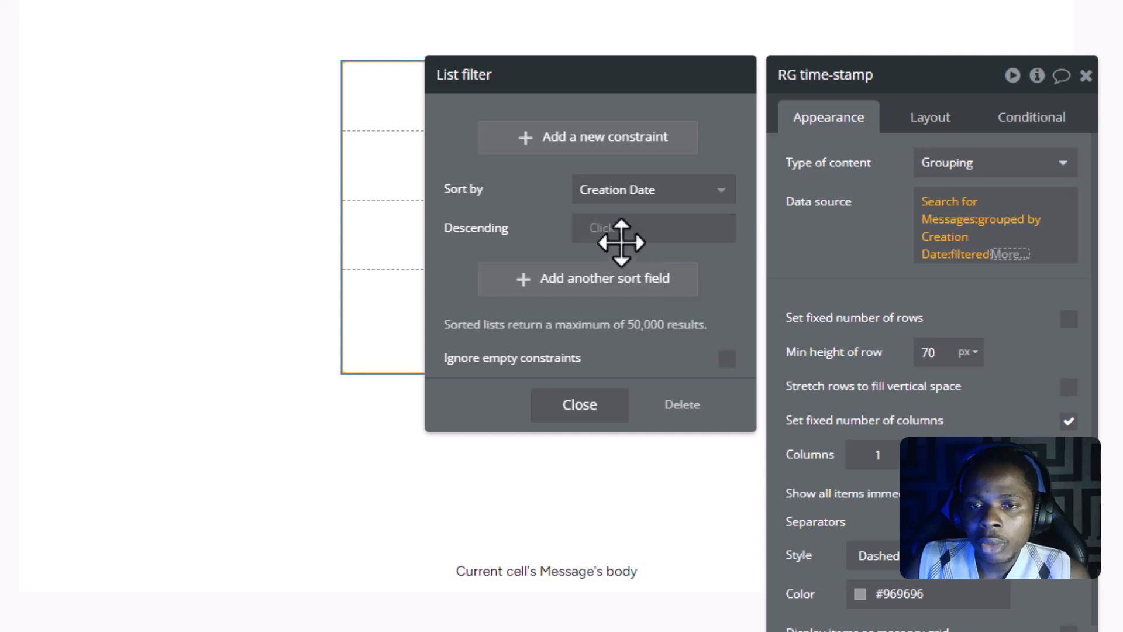
- Set the list filter's Descending option to "yes" and check the date order in the previewed time-stamp list
{"action": "left_click", "coordinate": [603, 231]}
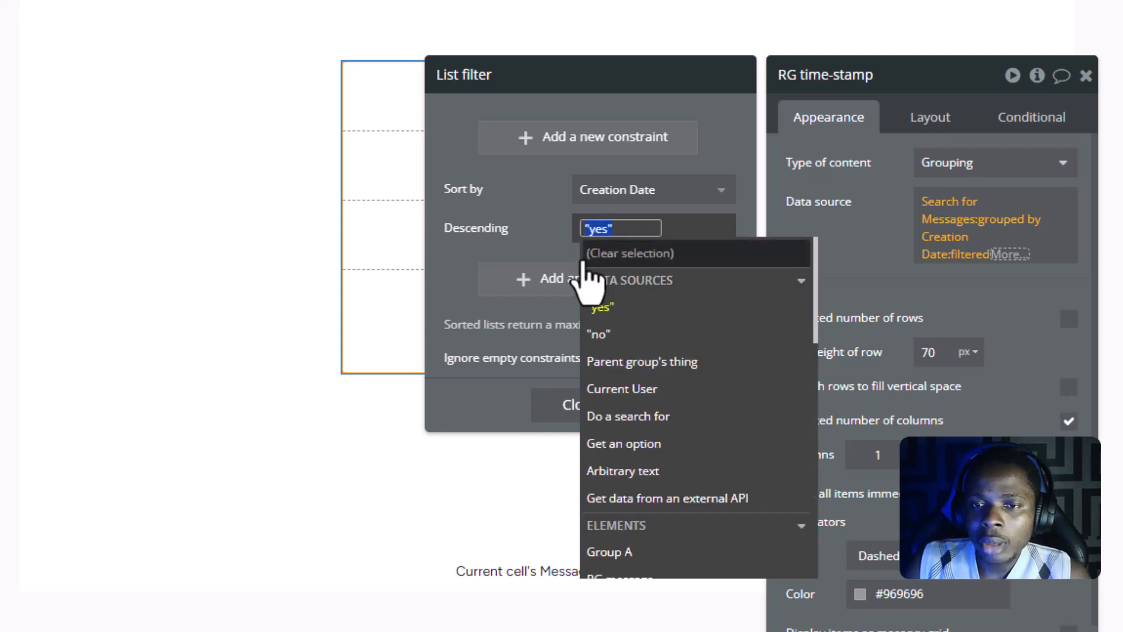
{"action": "left_click", "coordinate": [596, 304]}
{"action": "left_click", "coordinate": [577, 420]}
{"action": "left_click", "coordinate": [852, 255]}
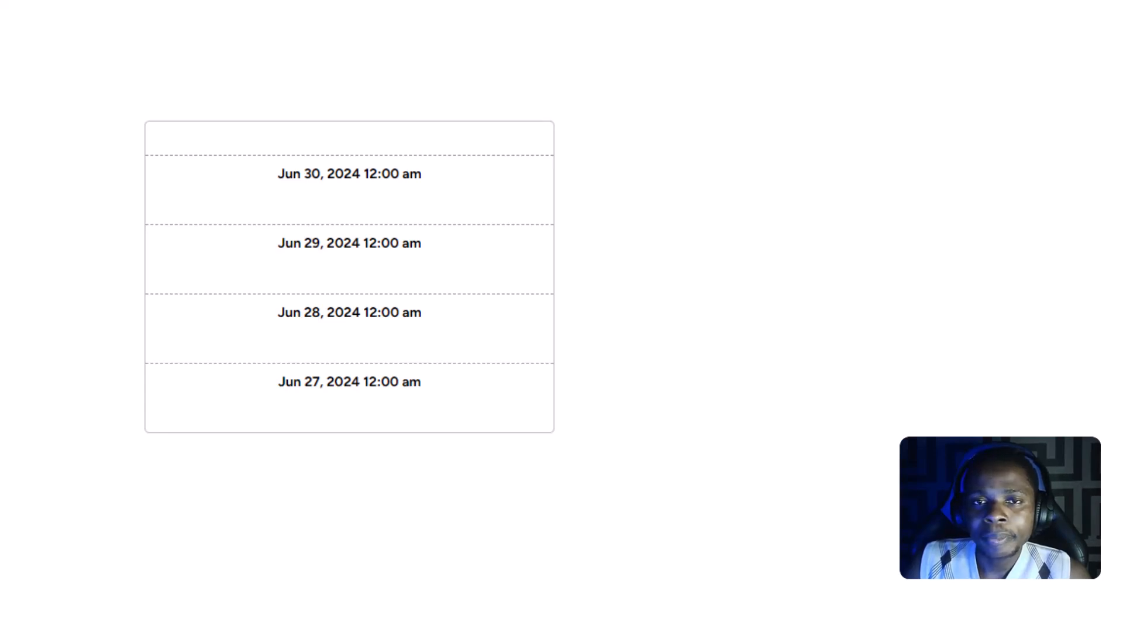
{"action": "scroll", "coordinate": [442, 316], "scroll_direction": "down", "scroll_amount": 10}
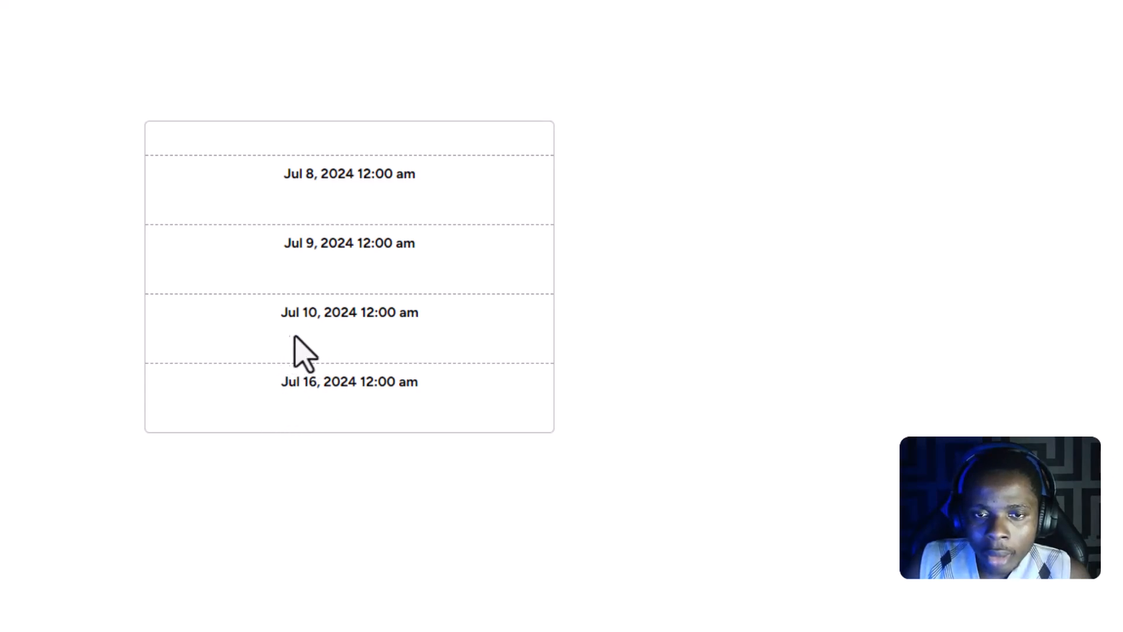
{"action": "scroll", "coordinate": [326, 201], "scroll_direction": "up", "scroll_amount": 2}
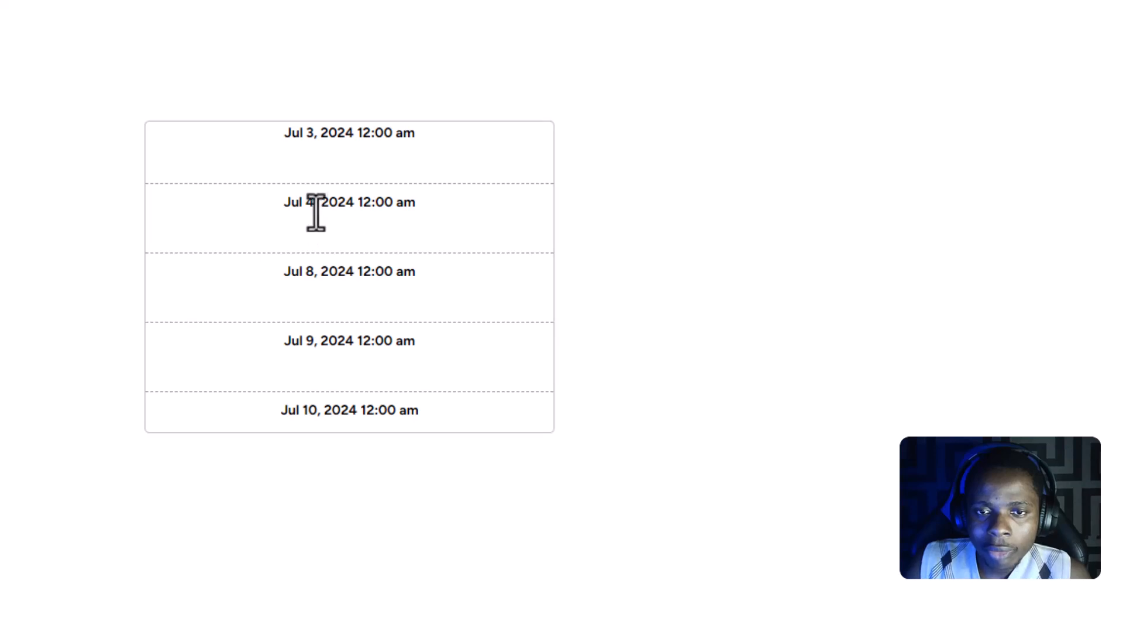
{"action": "scroll", "coordinate": [296, 218], "scroll_direction": "up", "scroll_amount": 3}
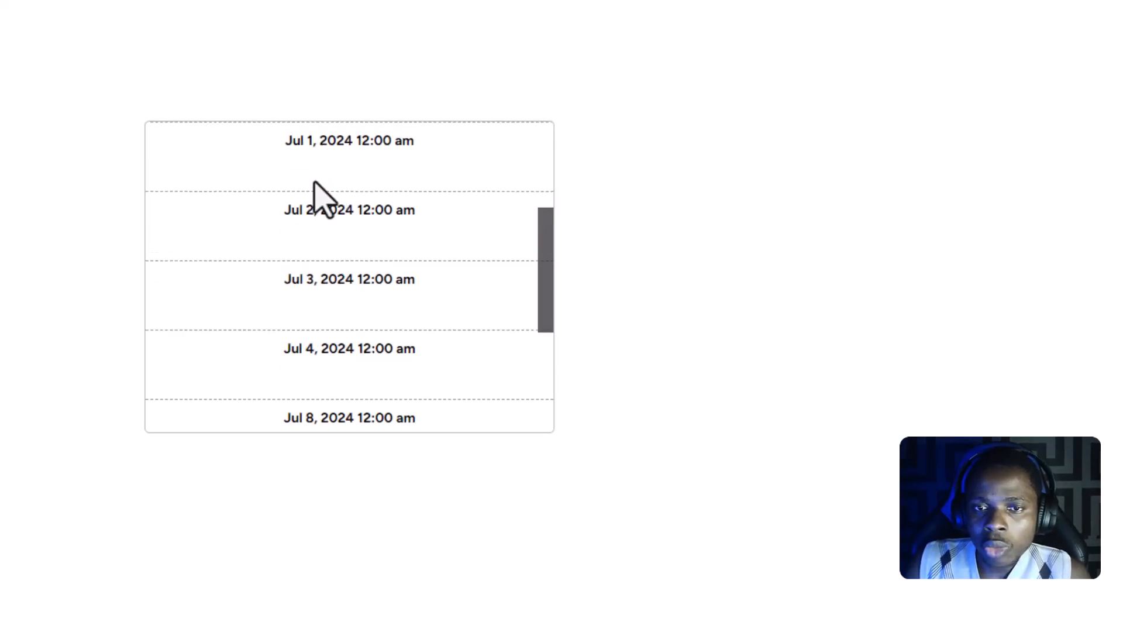
{"action": "scroll", "coordinate": [331, 225], "scroll_direction": "down", "scroll_amount": 4}
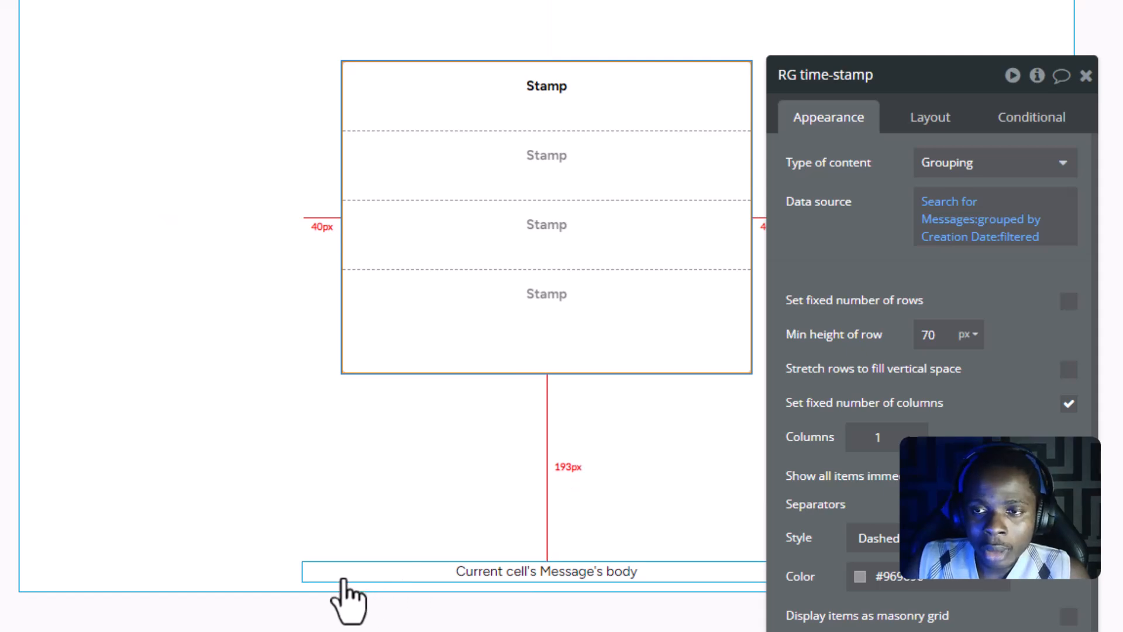
{"action": "left_click", "coordinate": [316, 573]}
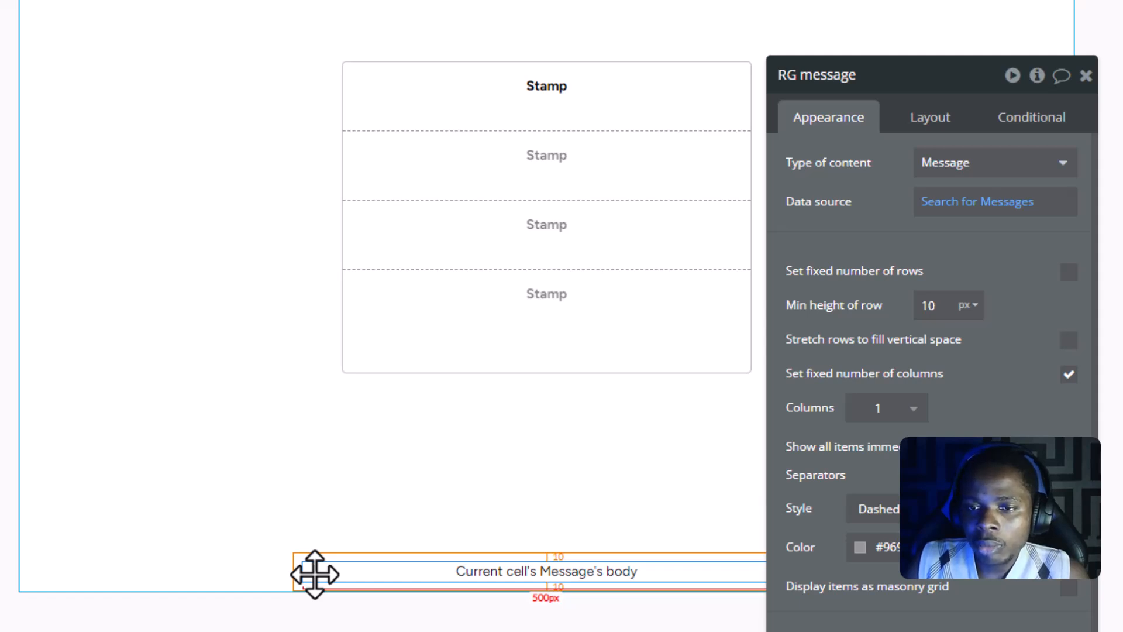
{"action": "right_click", "coordinate": [315, 575]}
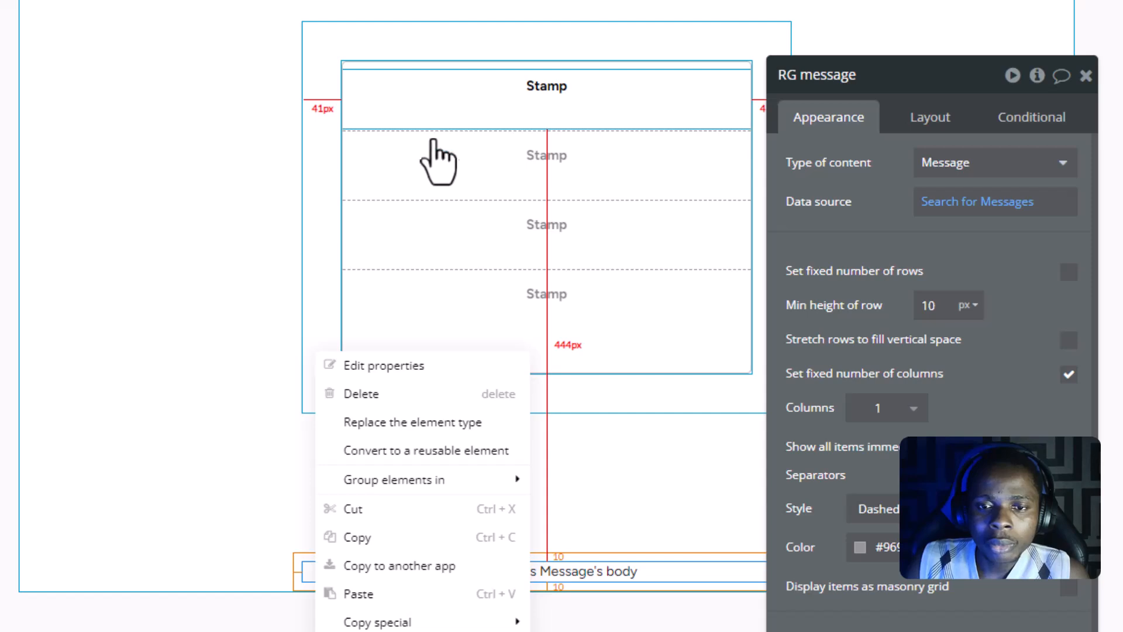
{"action": "left_click", "coordinate": [254, 348]}
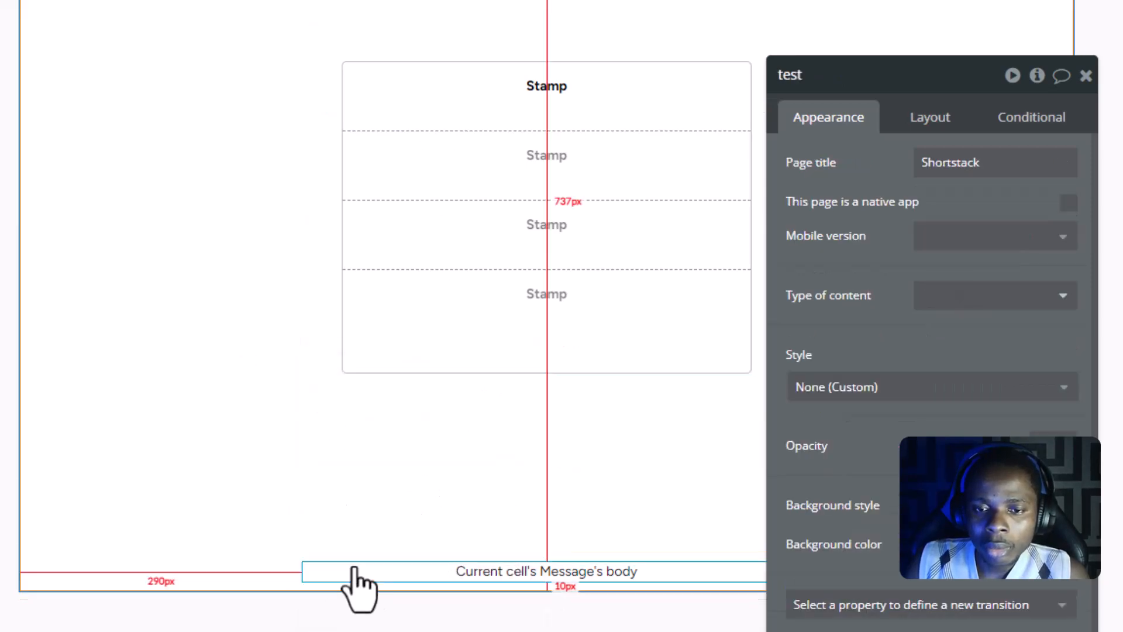
- Cut the RG message repeating group from the page and paste it into the cell time-stamp group under the Stamp text
{"action": "left_click", "coordinate": [339, 576]}
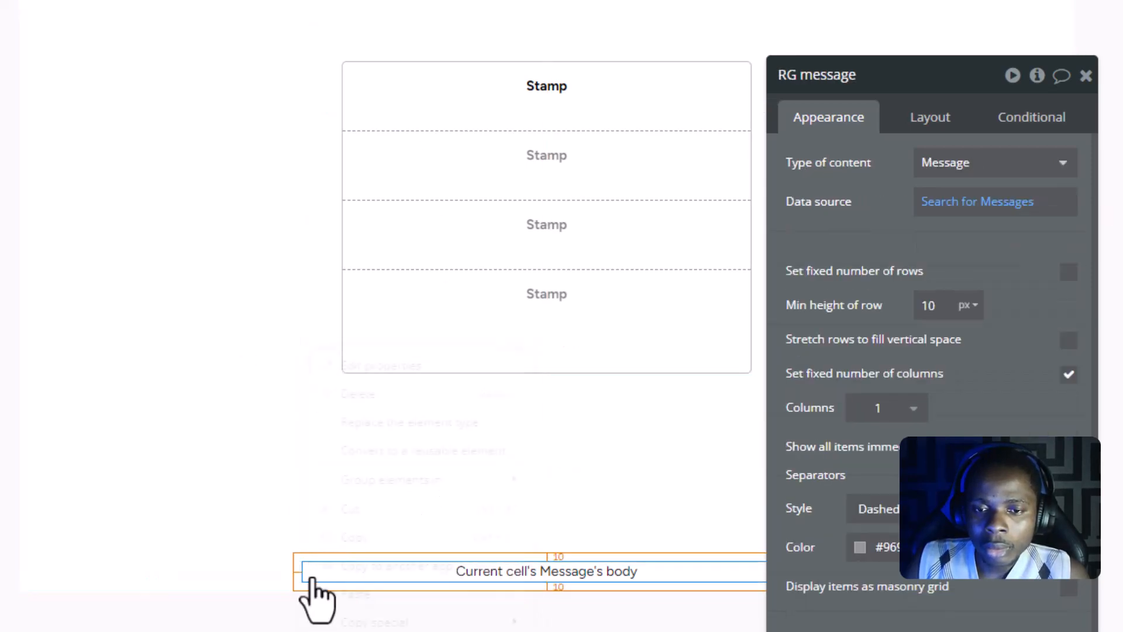
{"action": "right_click", "coordinate": [312, 578]}
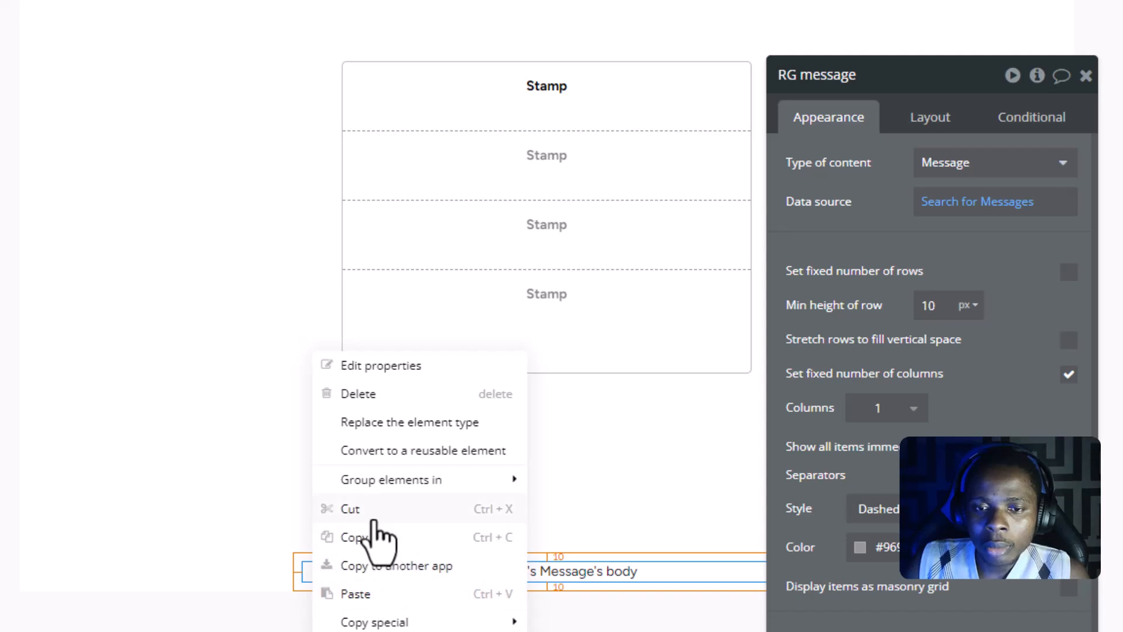
{"action": "left_click", "coordinate": [375, 521]}
{"action": "left_click", "coordinate": [474, 105]}
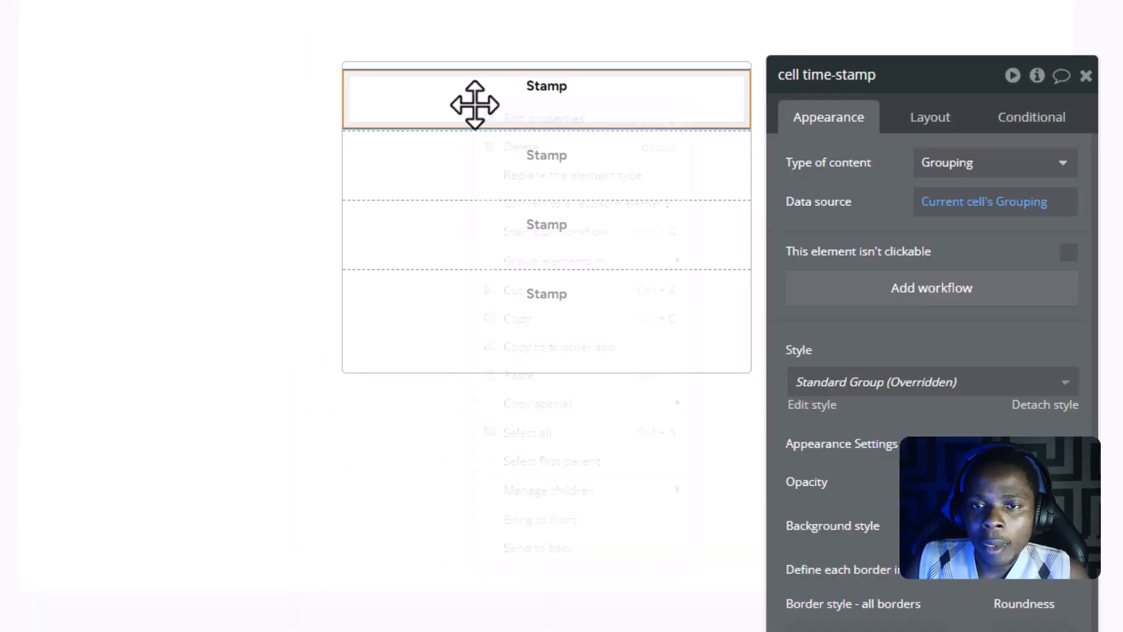
{"action": "right_click", "coordinate": [474, 104]}
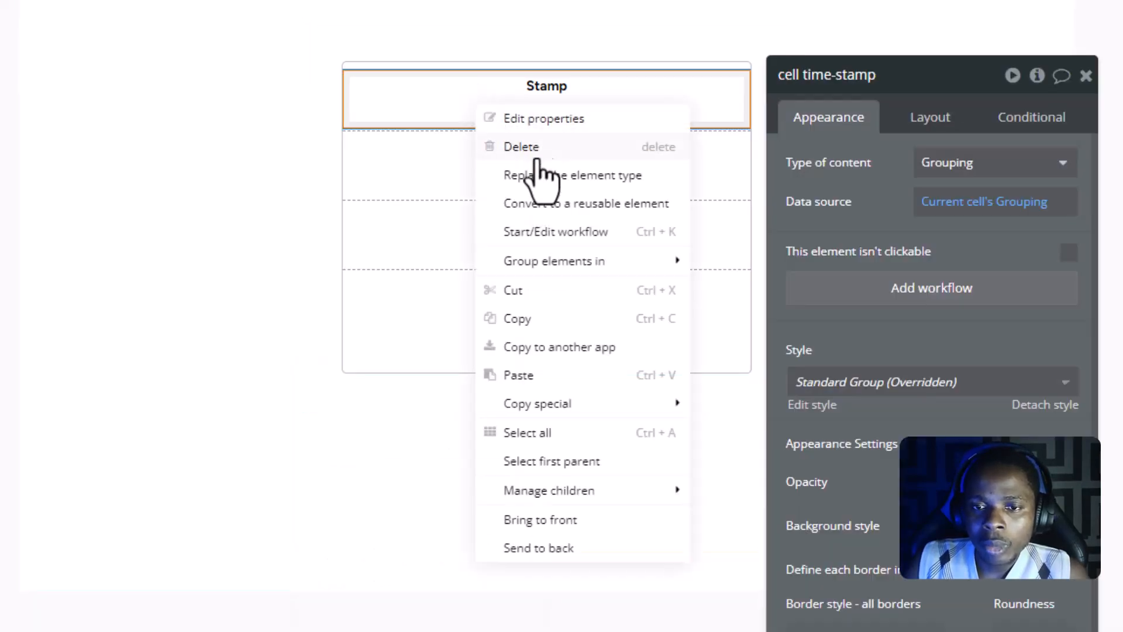
{"action": "left_click", "coordinate": [530, 375]}
{"action": "left_click", "coordinate": [530, 374]}
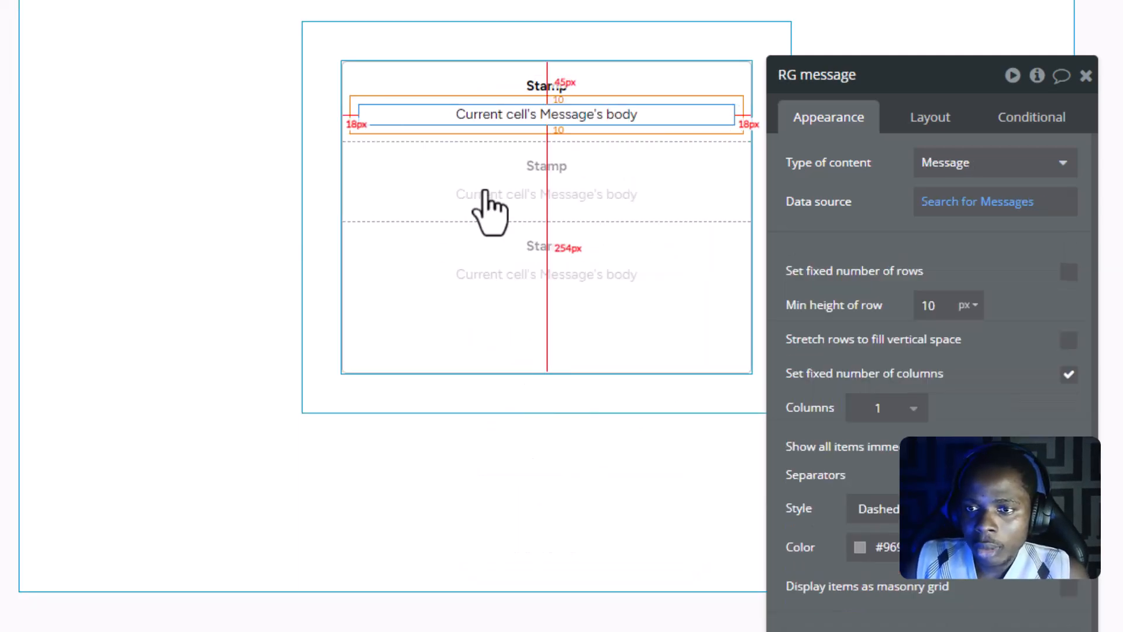
- Clear and remove both Created Date constraints from the RG message's search for Messages
{"action": "left_click_drag", "start_coordinate": [918, 72], "coordinate": [917, 28]}
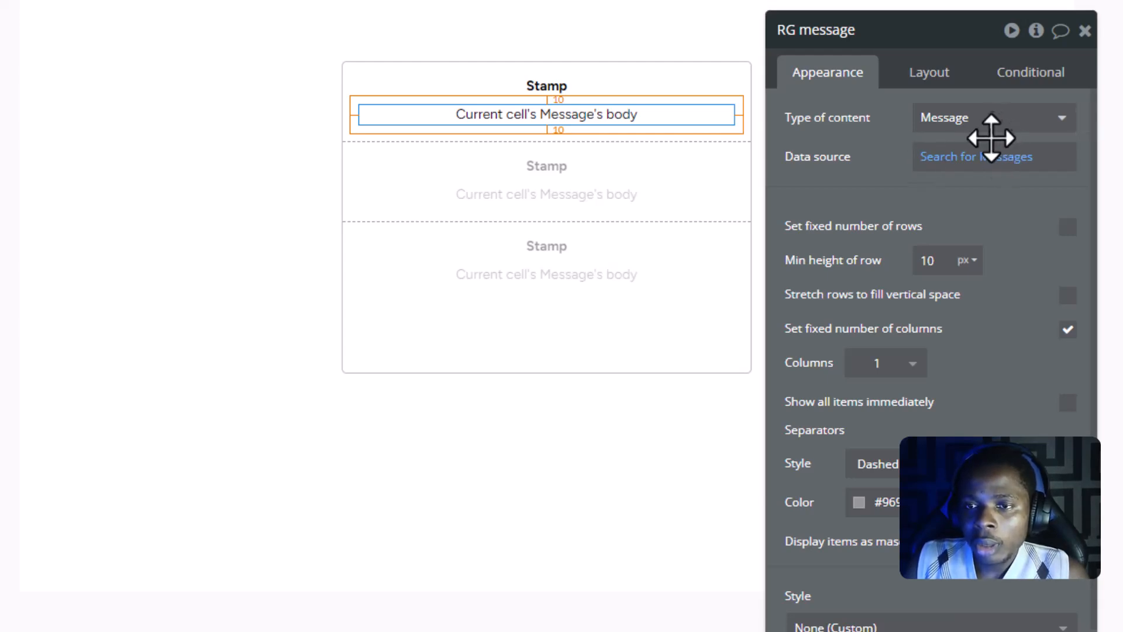
{"action": "left_click", "coordinate": [965, 161]}
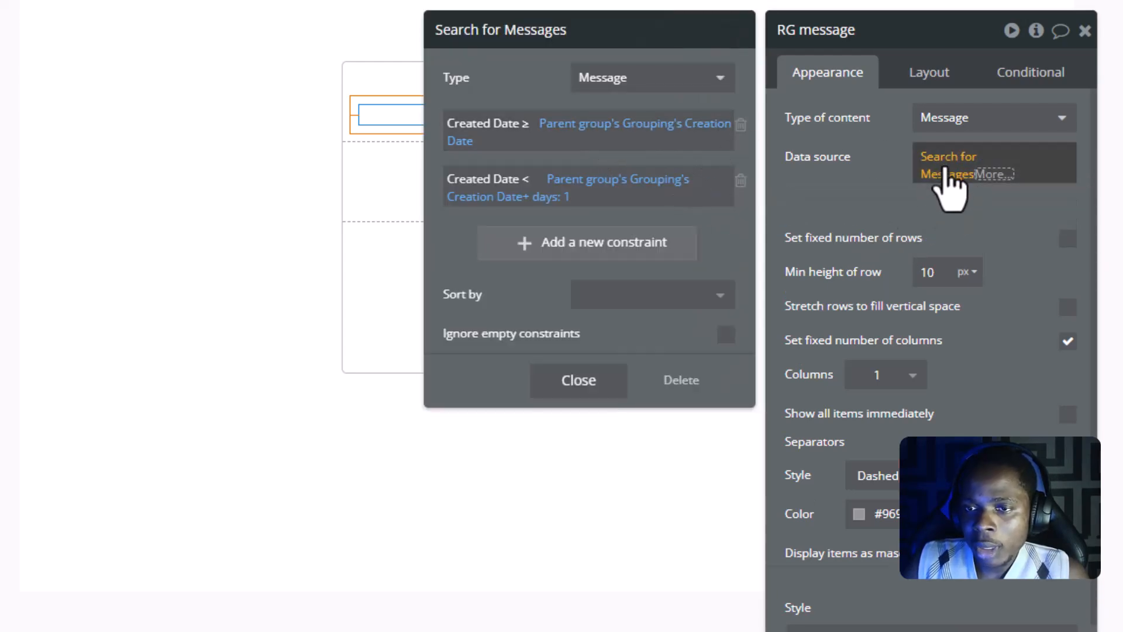
{"action": "right_click", "coordinate": [568, 127]}
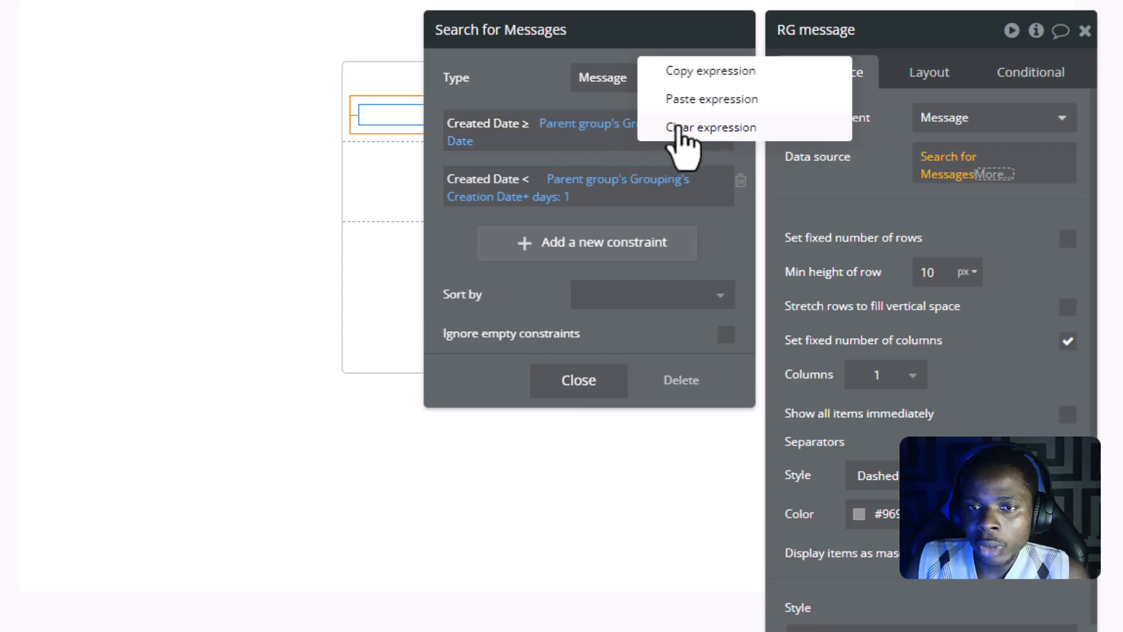
{"action": "left_click", "coordinate": [679, 127]}
{"action": "right_click", "coordinate": [571, 175]}
{"action": "left_click", "coordinate": [667, 177]}
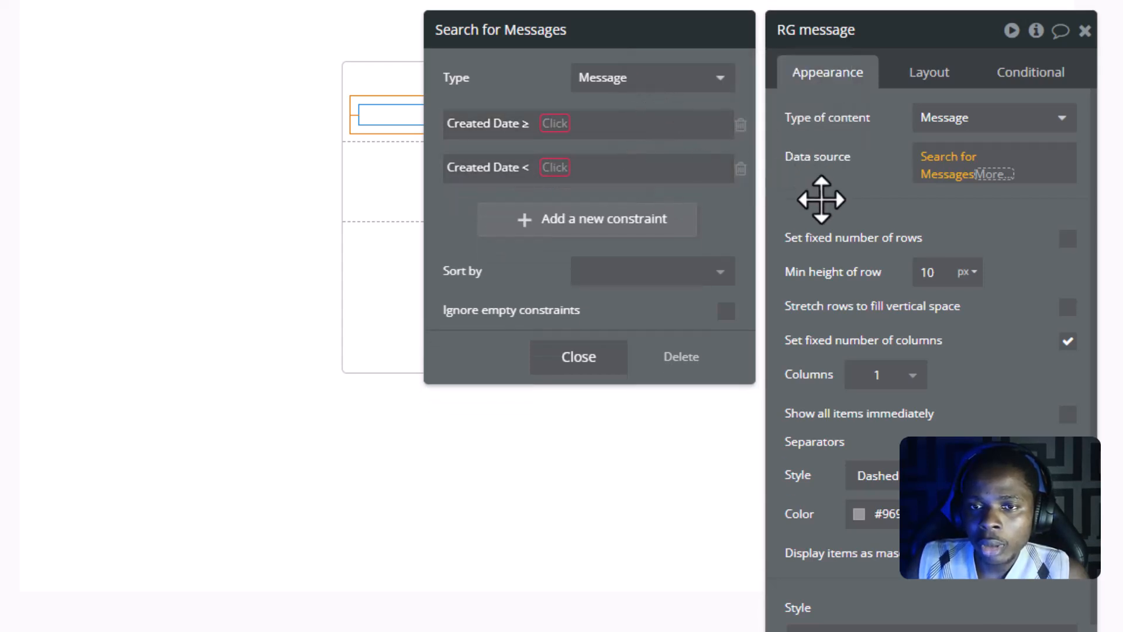
{"action": "left_click", "coordinate": [740, 126]}
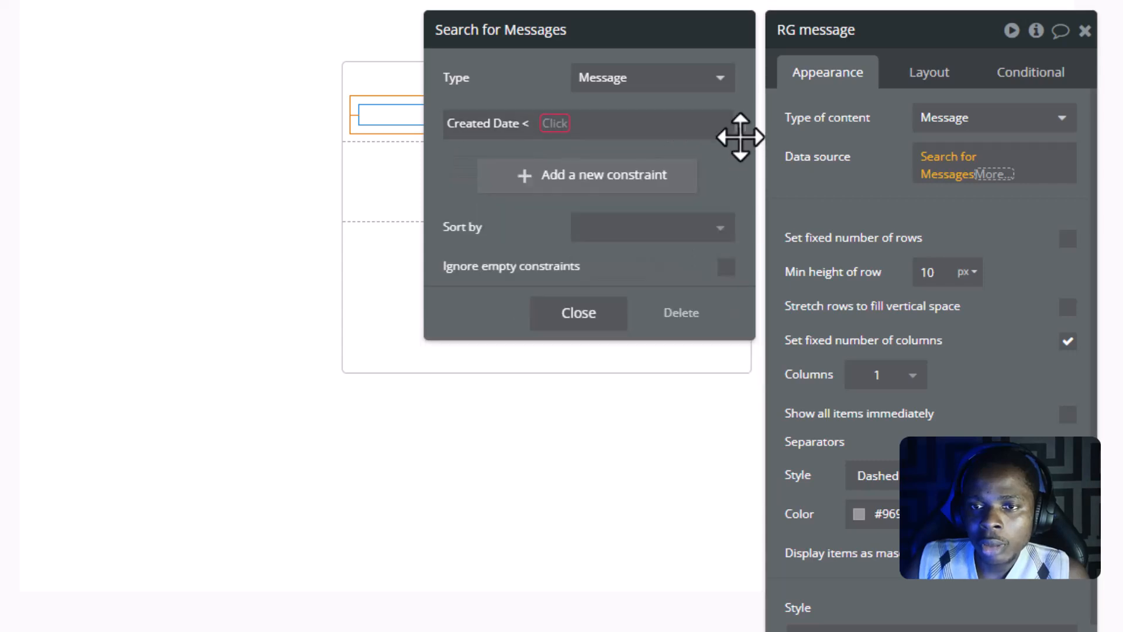
{"action": "left_click", "coordinate": [741, 125]}
{"action": "left_click", "coordinate": [594, 274]}
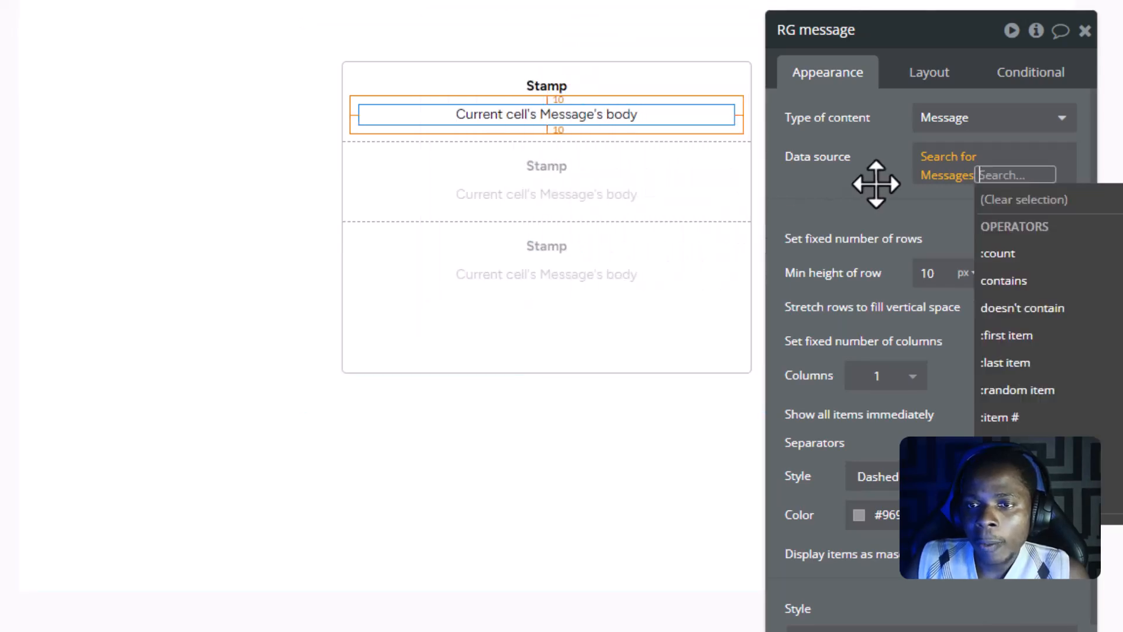
{"action": "left_click", "coordinate": [874, 188]}
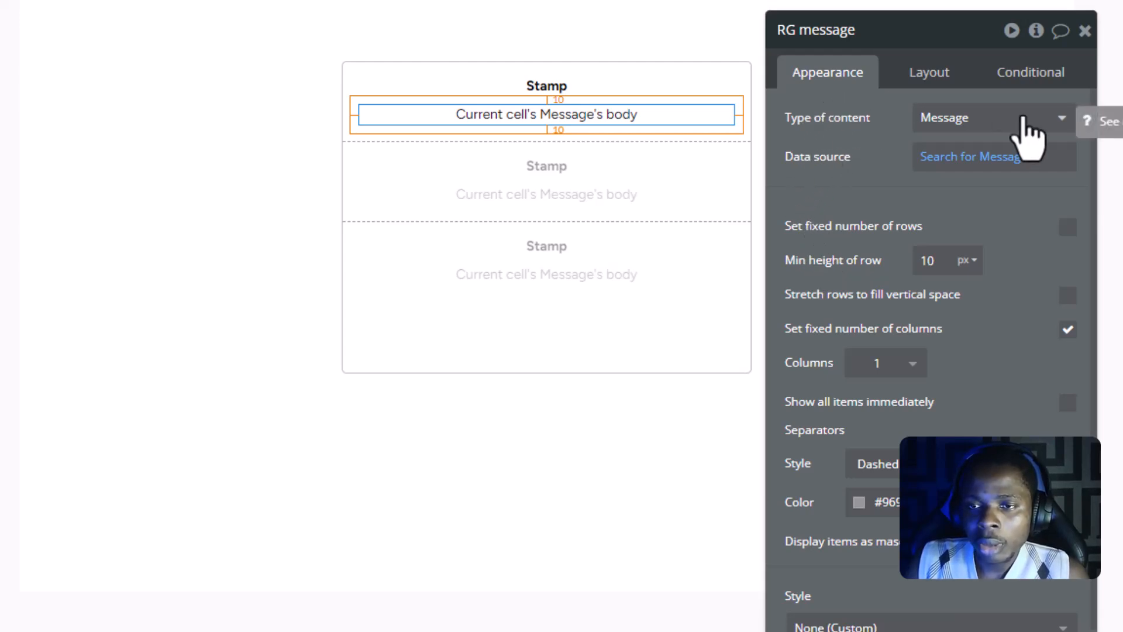
- Add a blank constraint to the RG message's search for Messages
{"action": "left_click", "coordinate": [965, 164]}
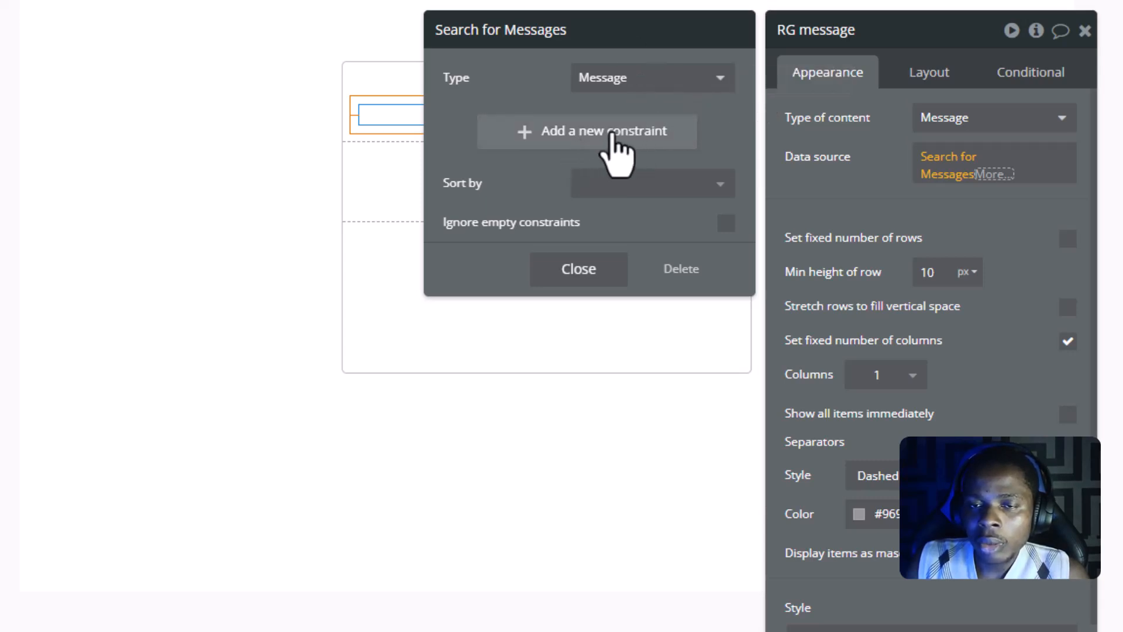
{"action": "left_click", "coordinate": [609, 140]}
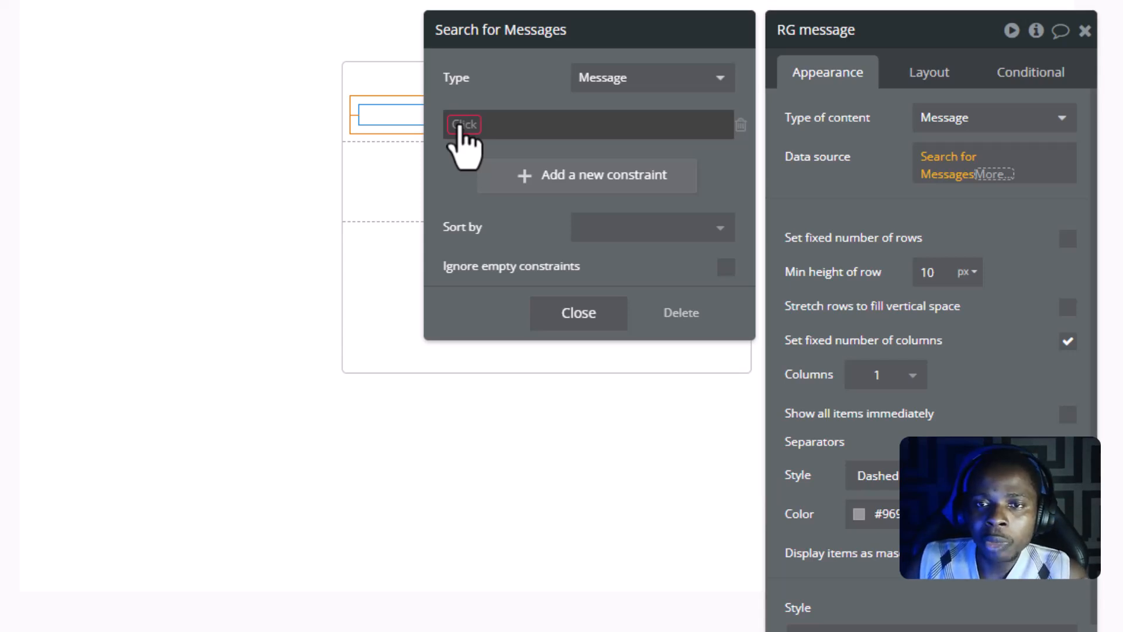
{"action": "left_click", "coordinate": [213, 242]}
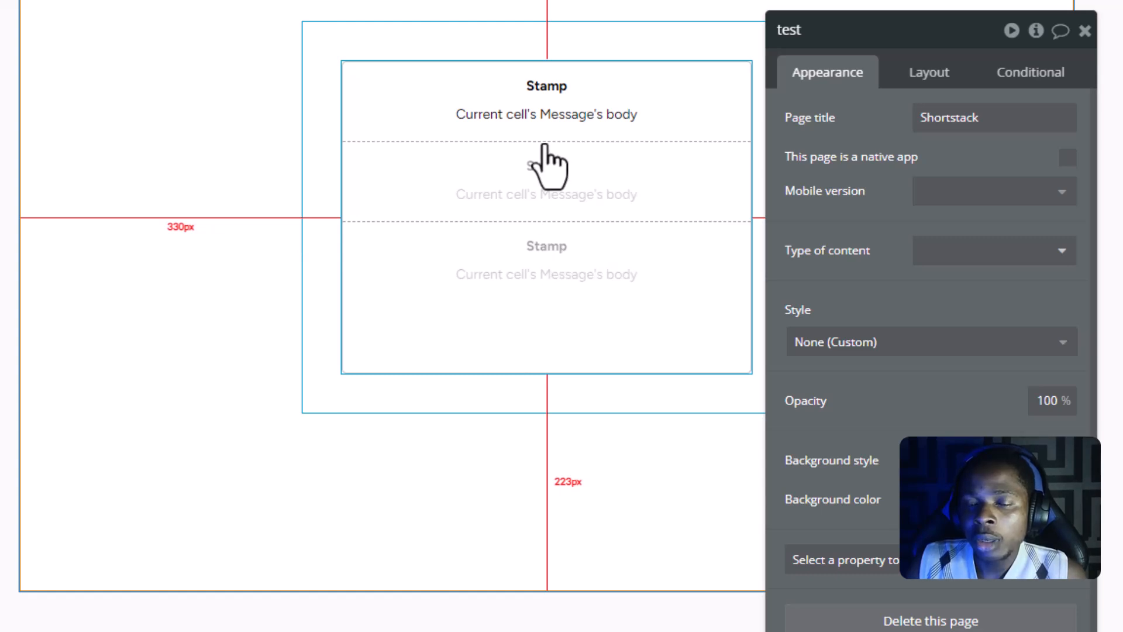
- Set the blank constraint in the RG message's search to the Created Date field with the ≥ comparison
{"action": "left_click", "coordinate": [683, 108]}
{"action": "left_click", "coordinate": [969, 163]}
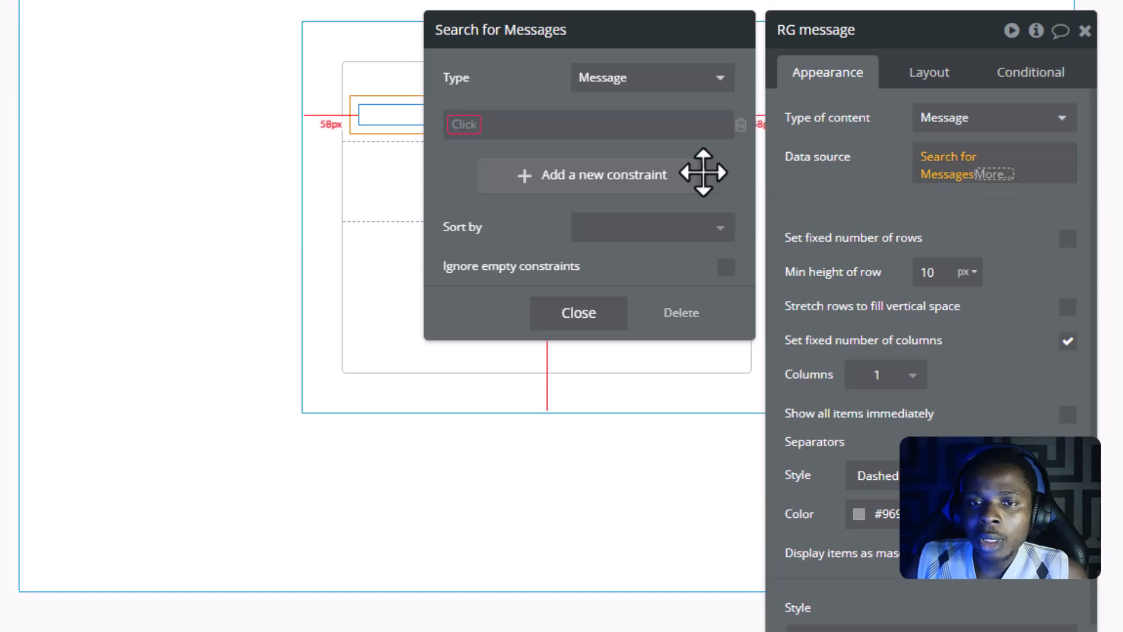
{"action": "left_click", "coordinate": [464, 125]}
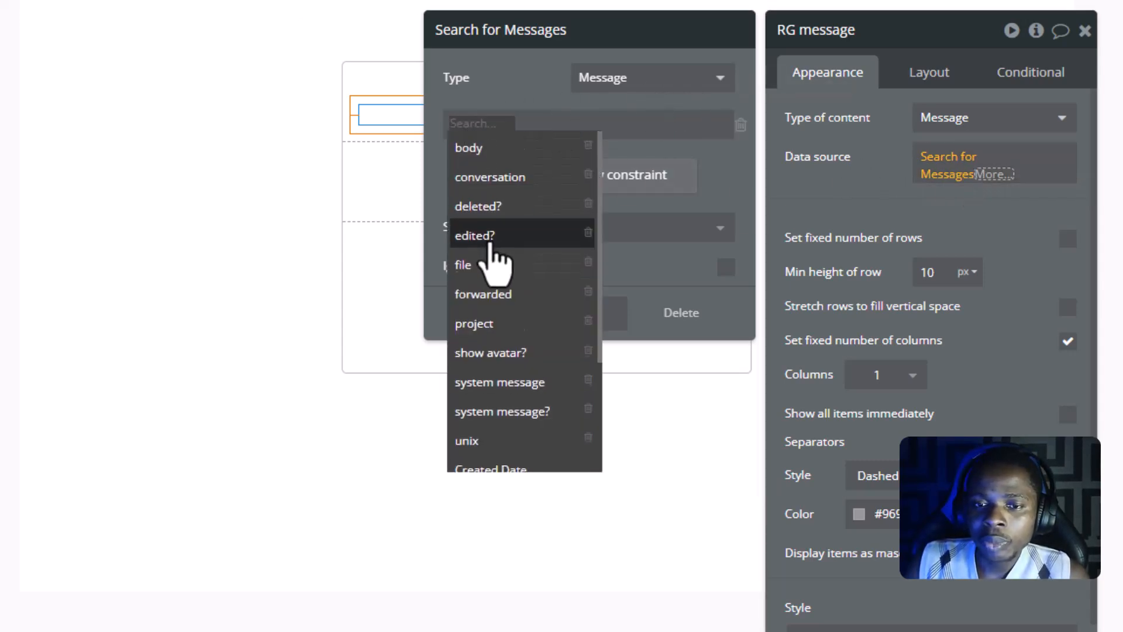
{"action": "scroll", "coordinate": [497, 258], "scroll_direction": "down", "scroll_amount": 3}
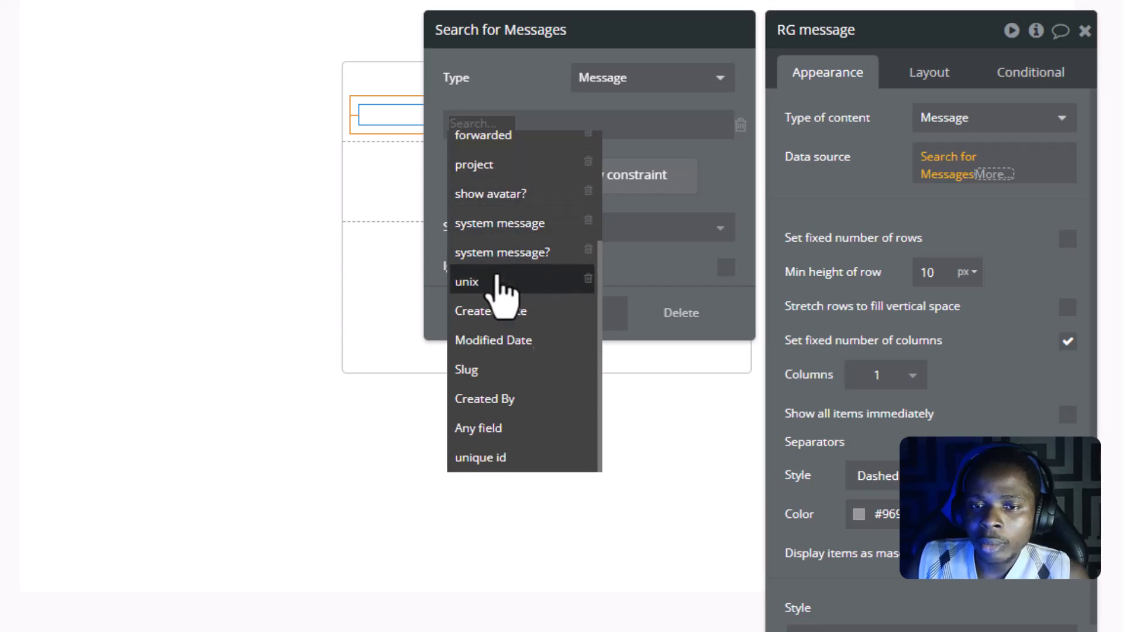
{"action": "left_click", "coordinate": [497, 309]}
{"action": "left_click", "coordinate": [538, 124]}
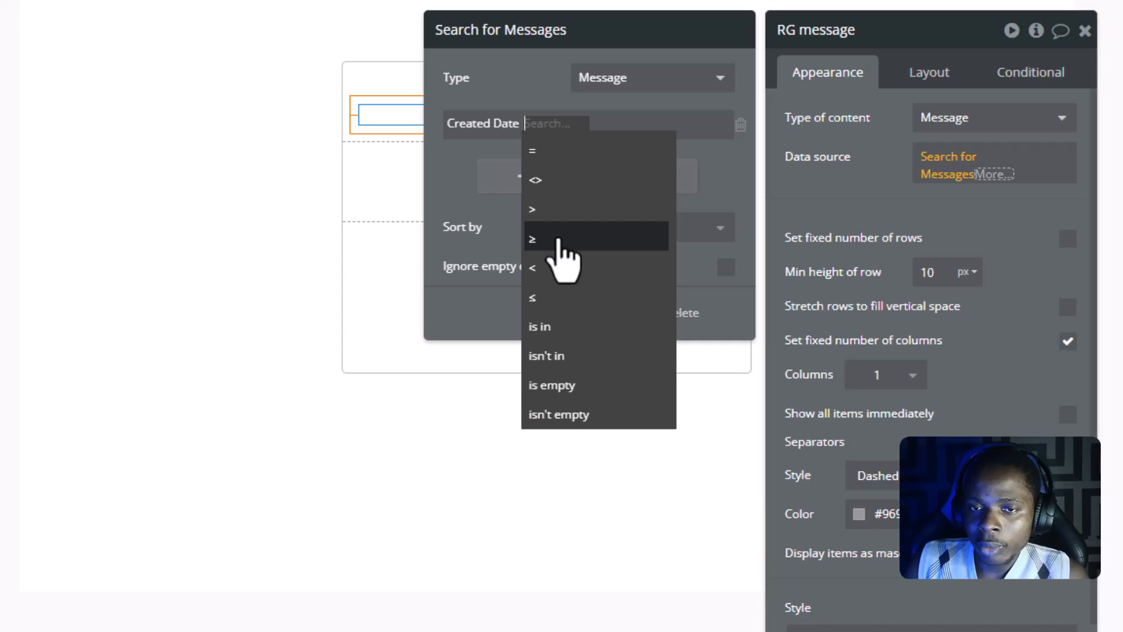
{"action": "left_click", "coordinate": [559, 240]}
- Set the value of the Created Date ≥ constraint to Parent group's Grouping's Creation Date
{"action": "left_click", "coordinate": [560, 126]}
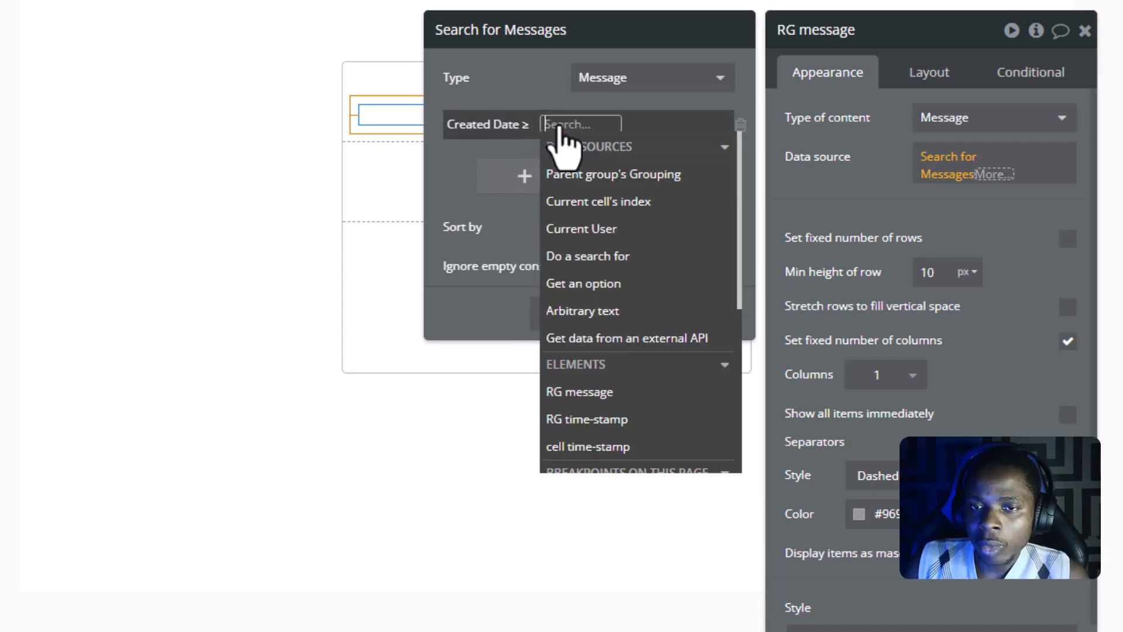
{"action": "left_click", "coordinate": [583, 184]}
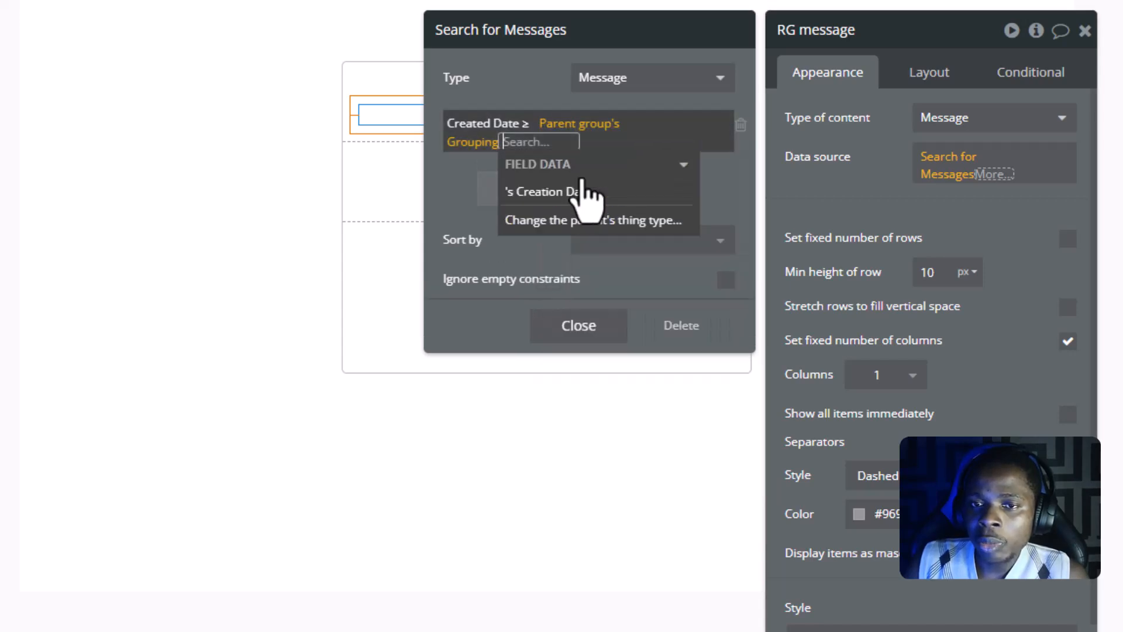
{"action": "left_click", "coordinate": [460, 172]}
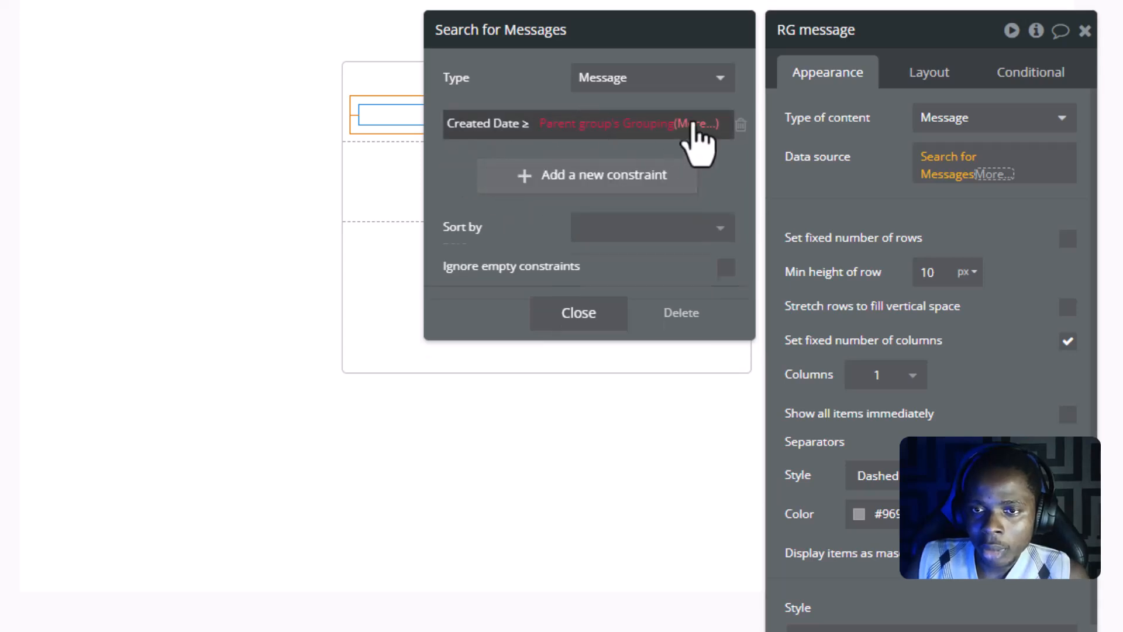
{"action": "left_click", "coordinate": [694, 124]}
{"action": "left_click", "coordinate": [592, 194]}
{"action": "left_click", "coordinate": [436, 180]}
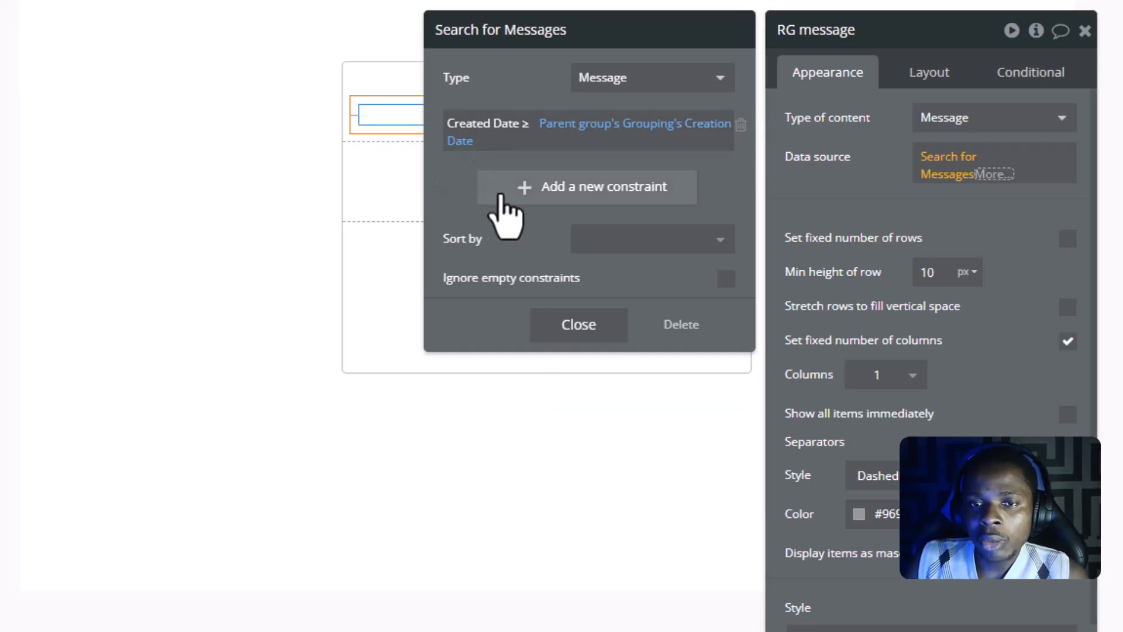
- Add a second constraint to the RG message's search for Messages, using the Created Date field with the < comparison
{"action": "left_click", "coordinate": [500, 193]}
{"action": "left_click", "coordinate": [463, 188]}
{"action": "key", "text": "Escape"}
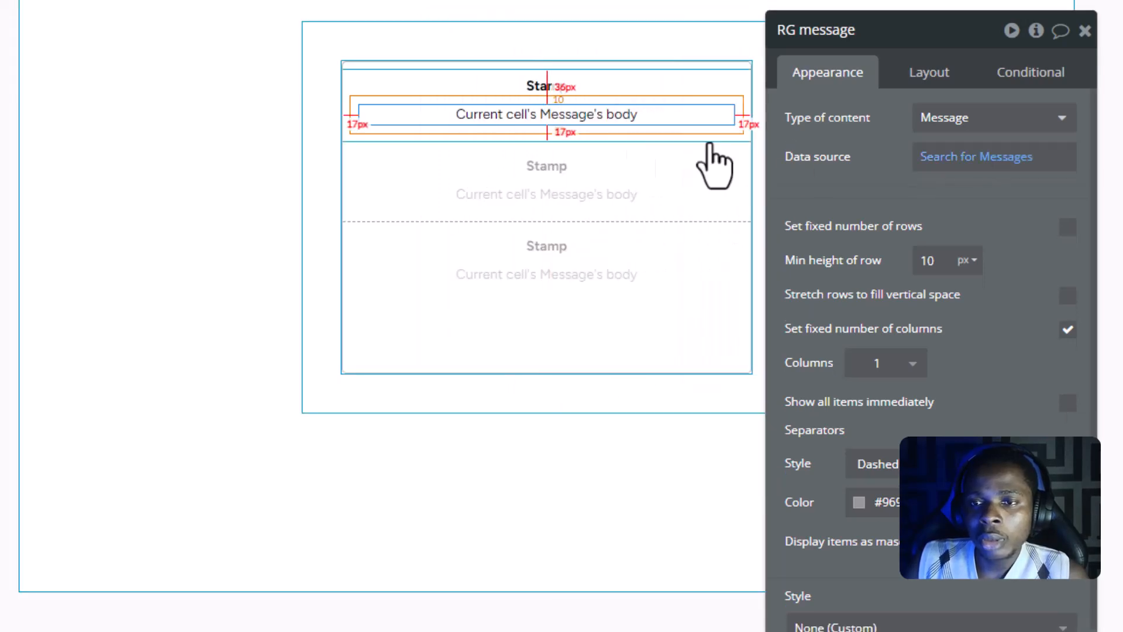
{"action": "left_click", "coordinate": [954, 171]}
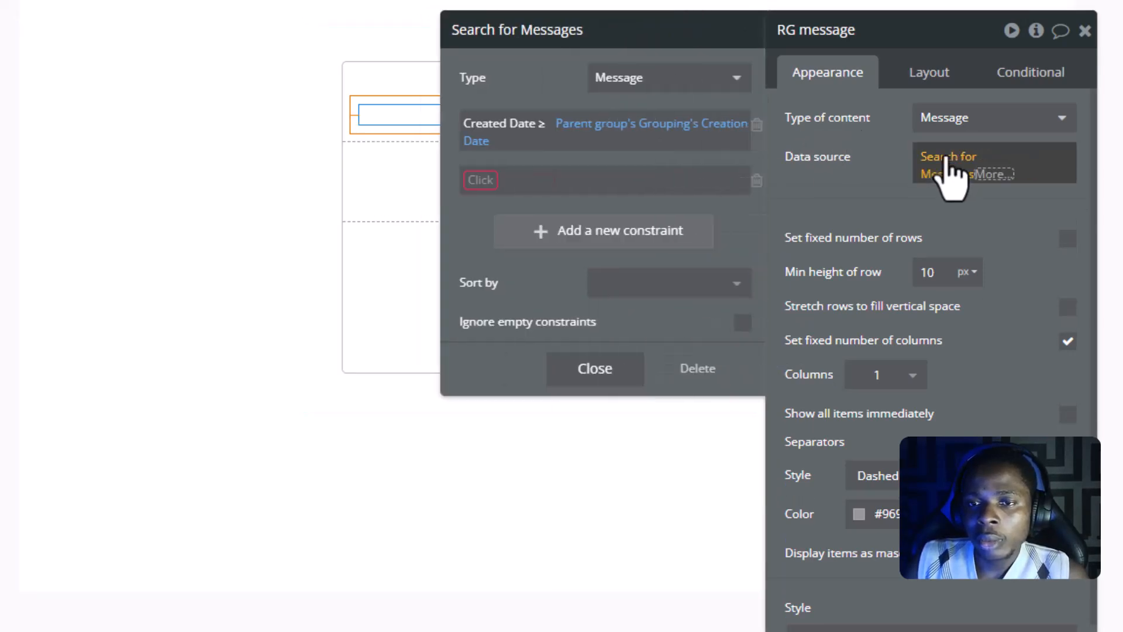
{"action": "left_click", "coordinate": [464, 180]}
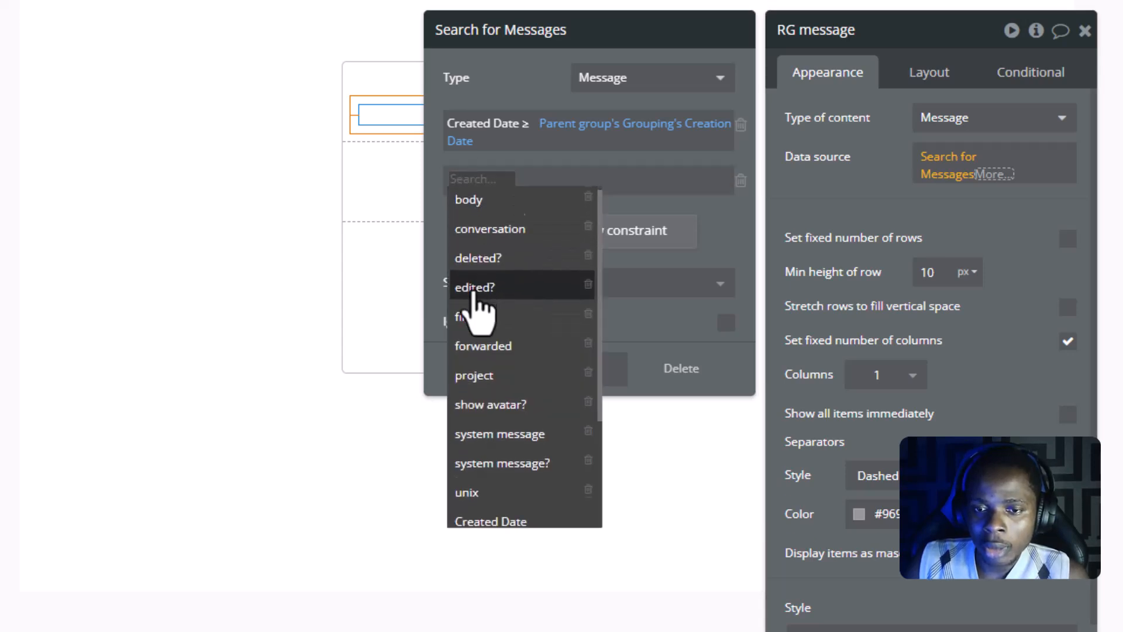
{"action": "scroll", "coordinate": [474, 296], "scroll_direction": "down", "scroll_amount": 3}
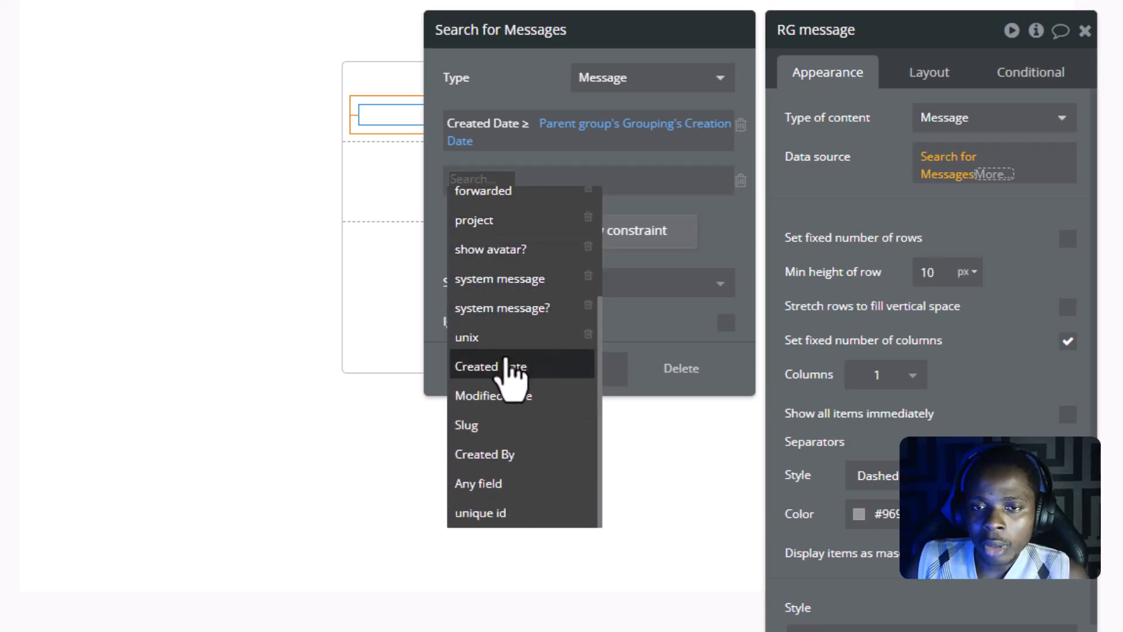
{"action": "left_click", "coordinate": [507, 367]}
{"action": "left_click", "coordinate": [543, 181]}
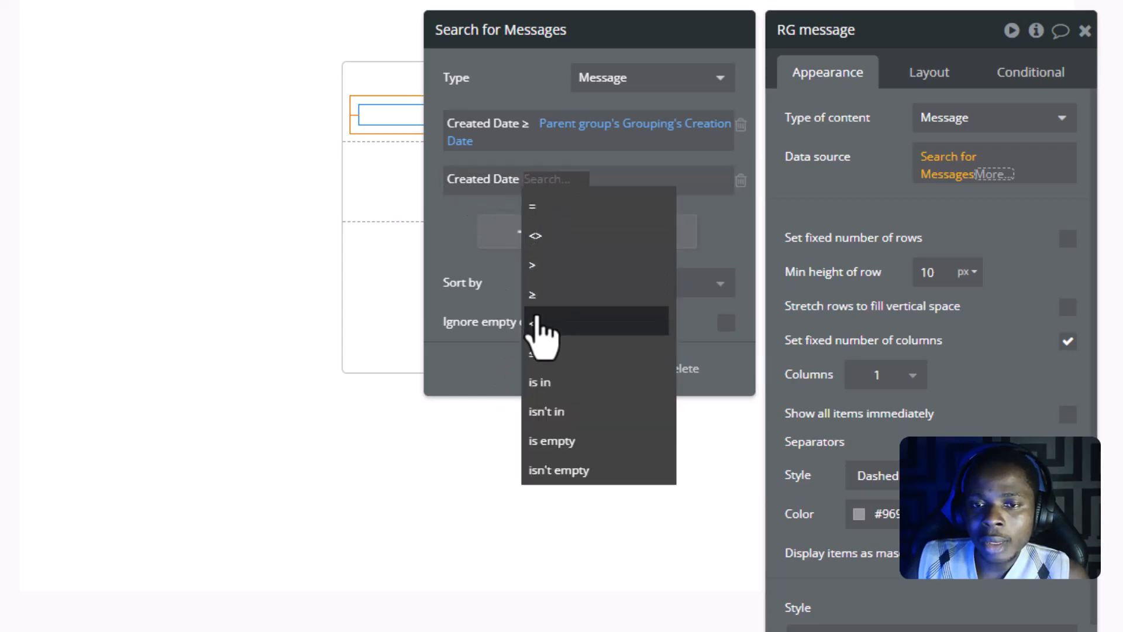
{"action": "left_click", "coordinate": [535, 322]}
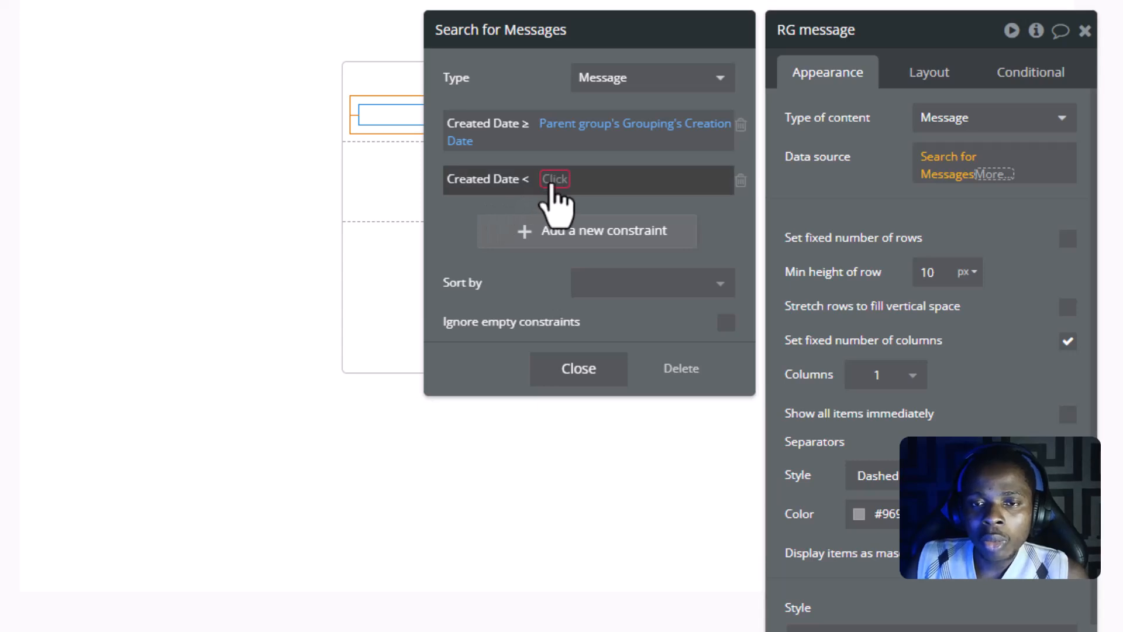
- Set the Created Date < constraint's value to Parent group's Grouping's Creation Date + days: 1 and close the search settings
{"action": "left_click", "coordinate": [553, 180]}
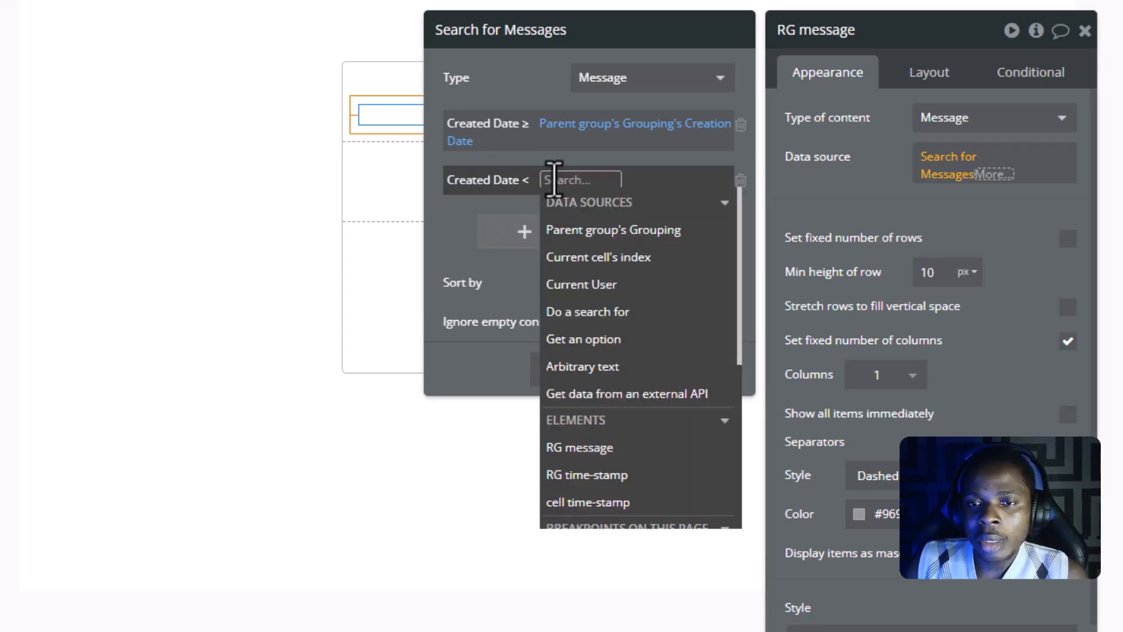
{"action": "left_click", "coordinate": [603, 231]}
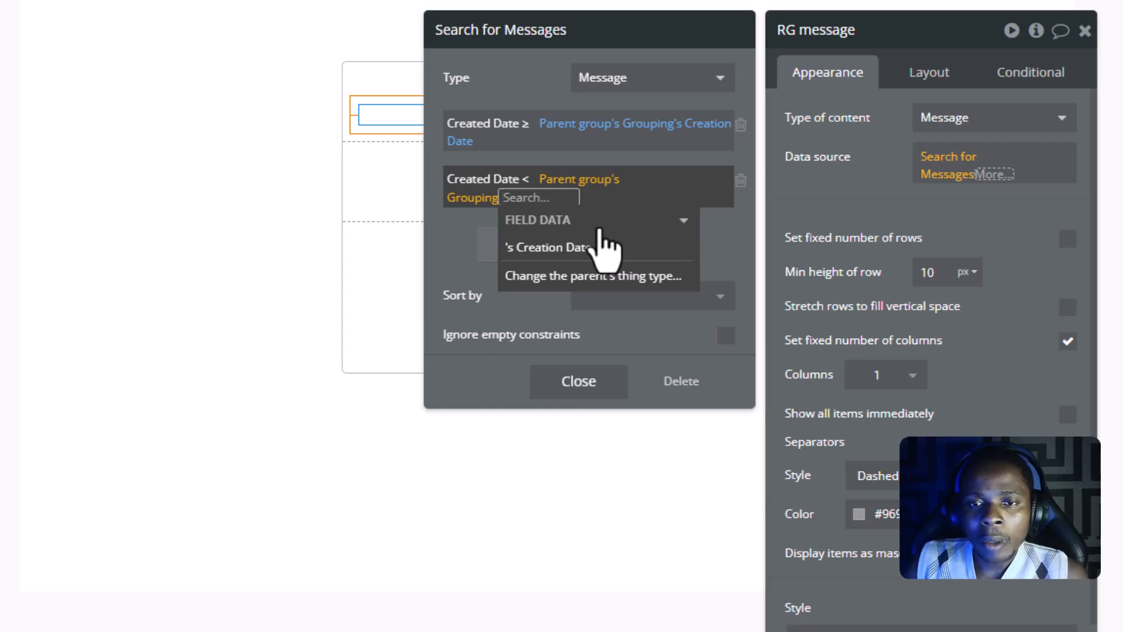
{"action": "left_click", "coordinate": [600, 246]}
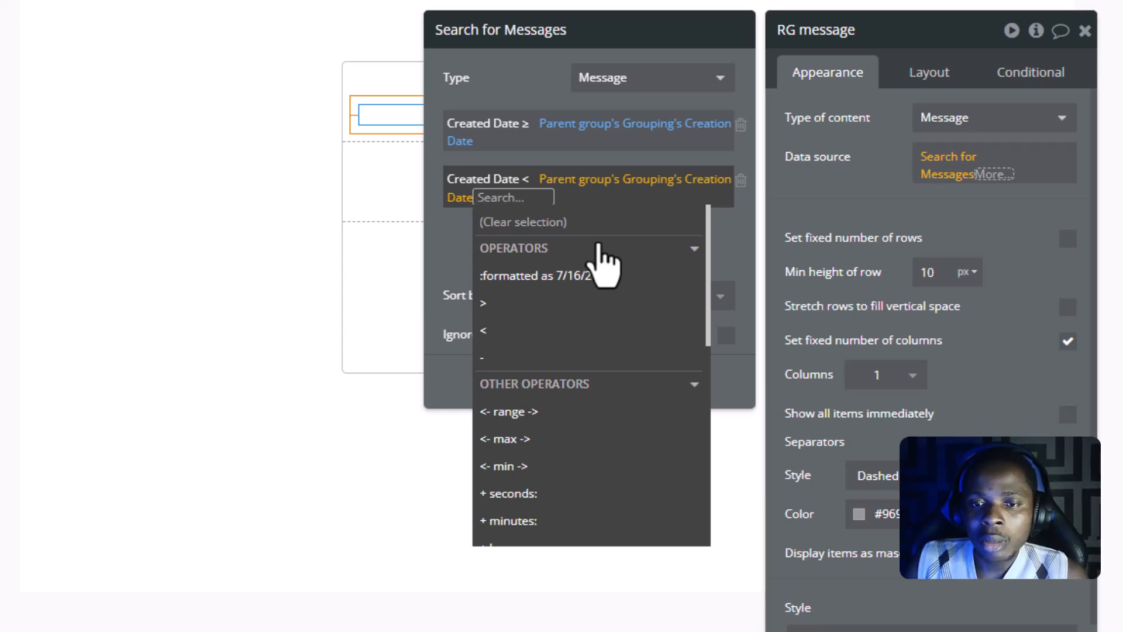
{"action": "scroll", "coordinate": [590, 363], "scroll_direction": "down", "scroll_amount": 3}
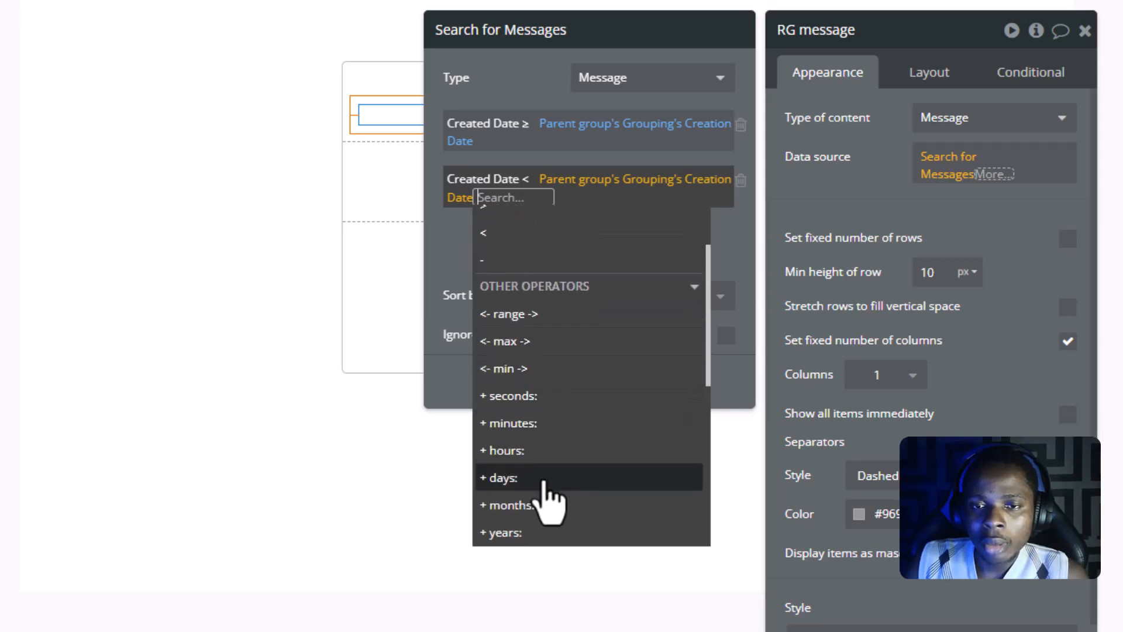
{"action": "left_click", "coordinate": [515, 479]}
{"action": "type", "text": "1"}
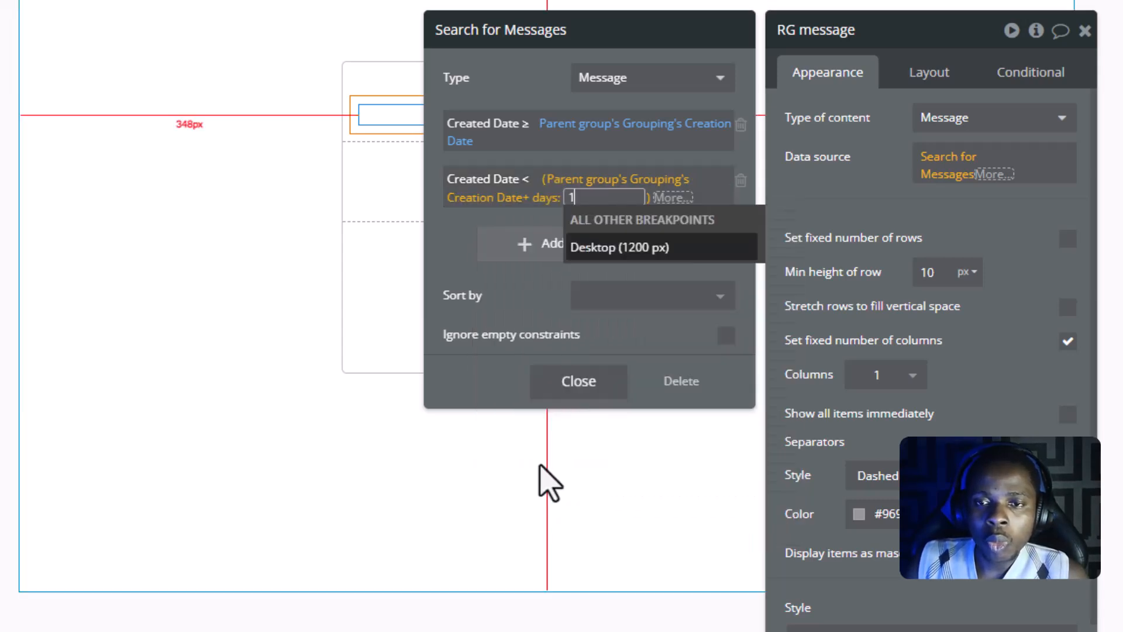
{"action": "key", "text": "Return"}
{"action": "left_click", "coordinate": [456, 252]}
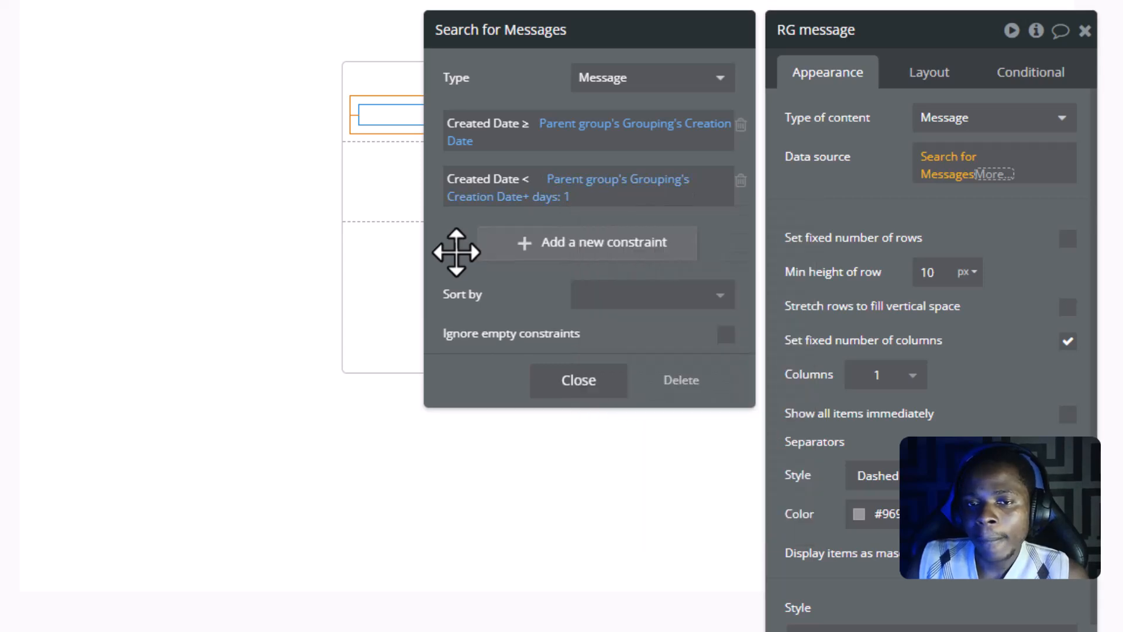
{"action": "left_click", "coordinate": [543, 388]}
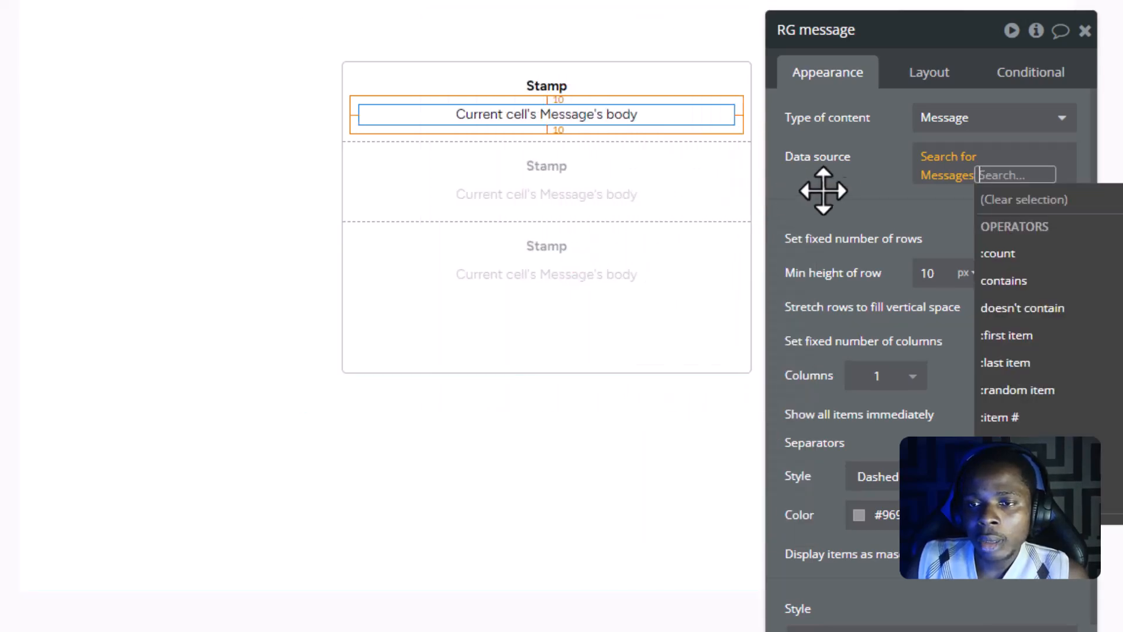
{"action": "left_click", "coordinate": [828, 182]}
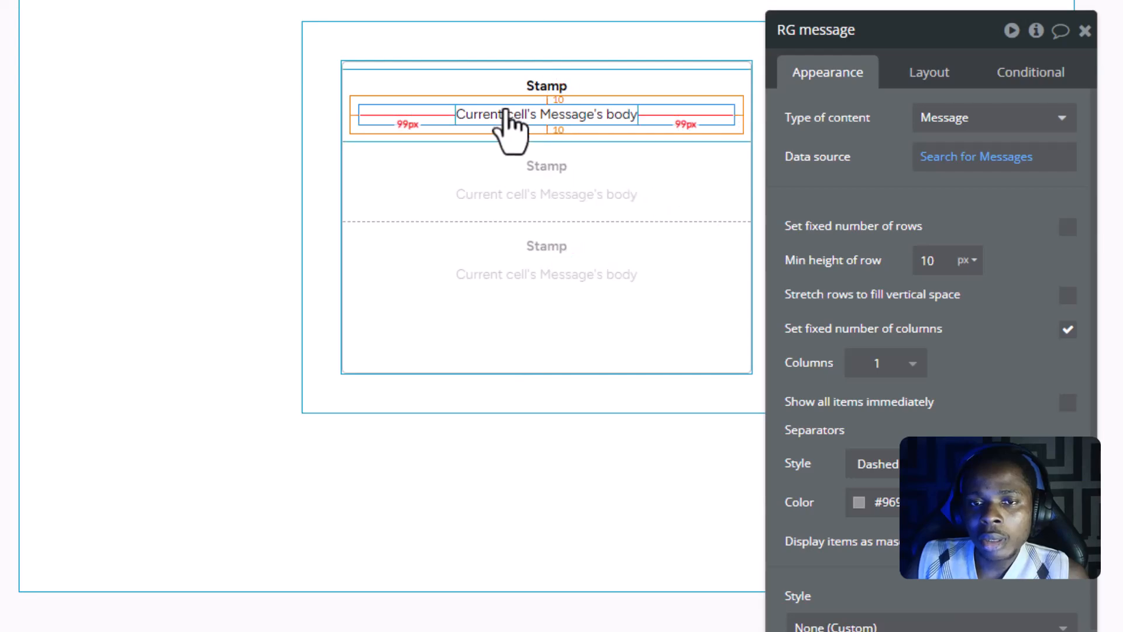
- Examine in the page preview how the messages are grouped under each day's date separator
{"action": "left_click", "coordinate": [507, 114]}
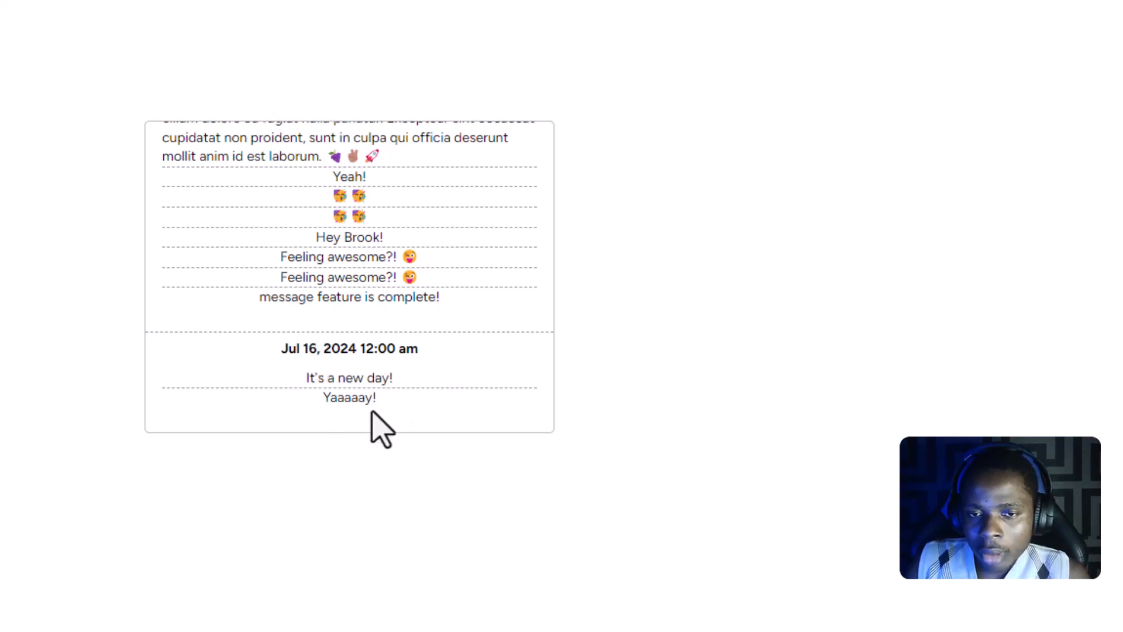
{"action": "scroll", "coordinate": [326, 271], "scroll_direction": "up", "scroll_amount": 10}
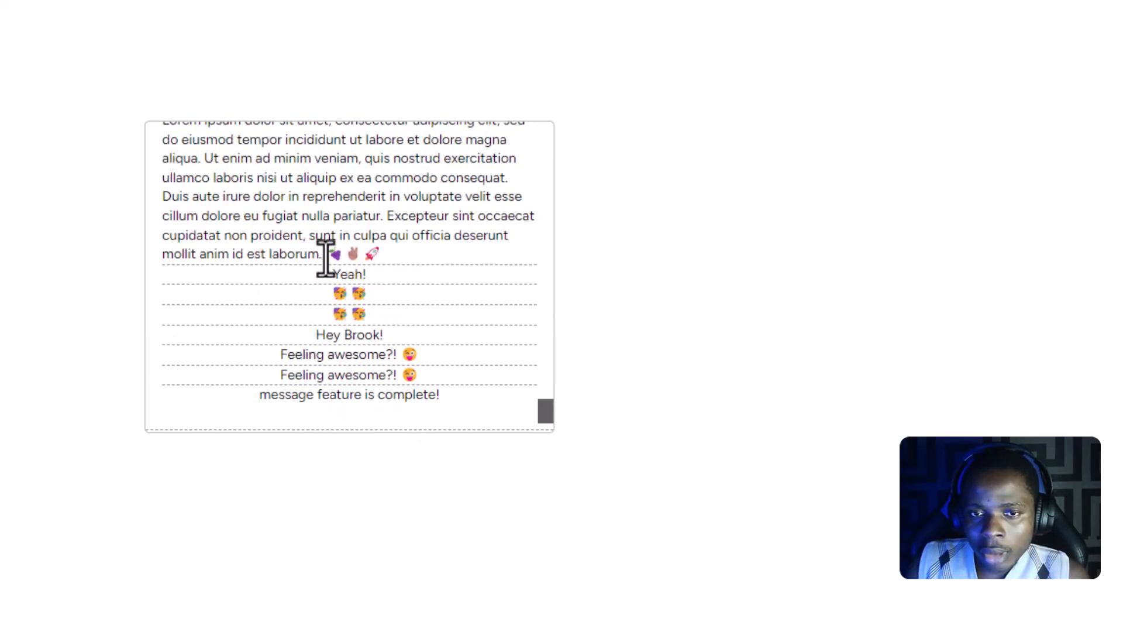
{"action": "scroll", "coordinate": [327, 258], "scroll_direction": "up", "scroll_amount": 3}
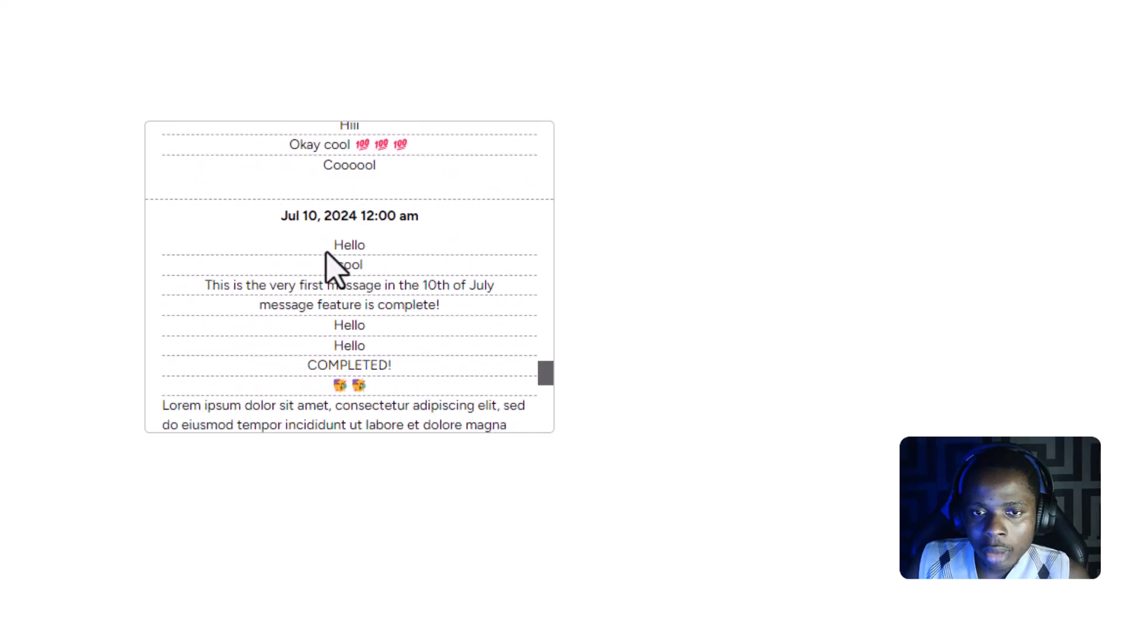
{"action": "scroll", "coordinate": [350, 252], "scroll_direction": "up", "scroll_amount": 8}
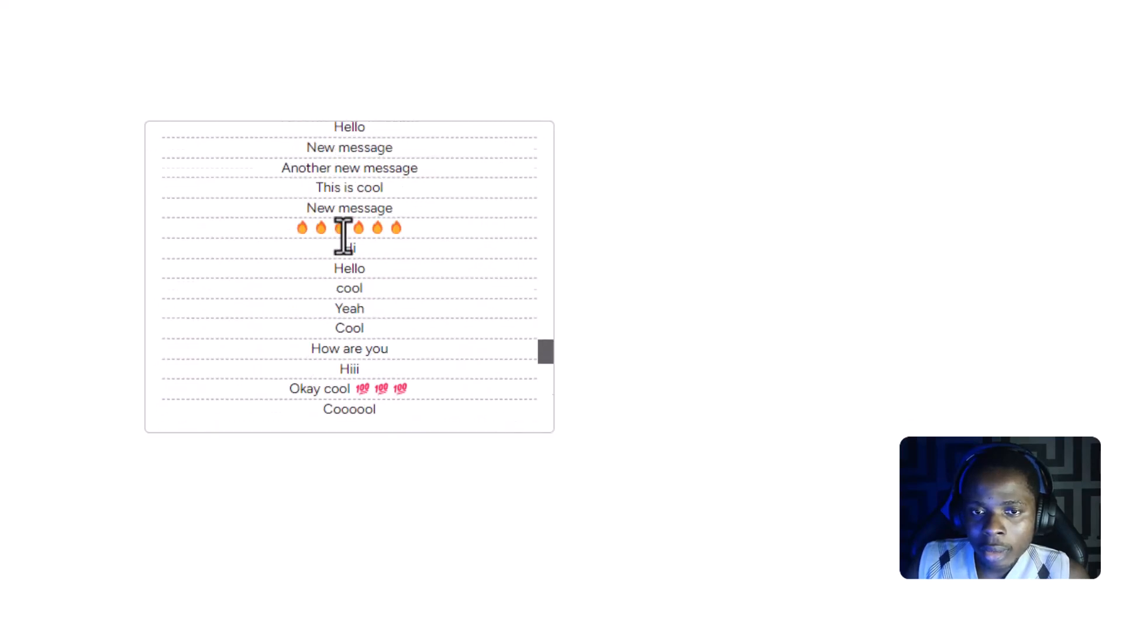
{"action": "scroll", "coordinate": [316, 234], "scroll_direction": "up", "scroll_amount": 3}
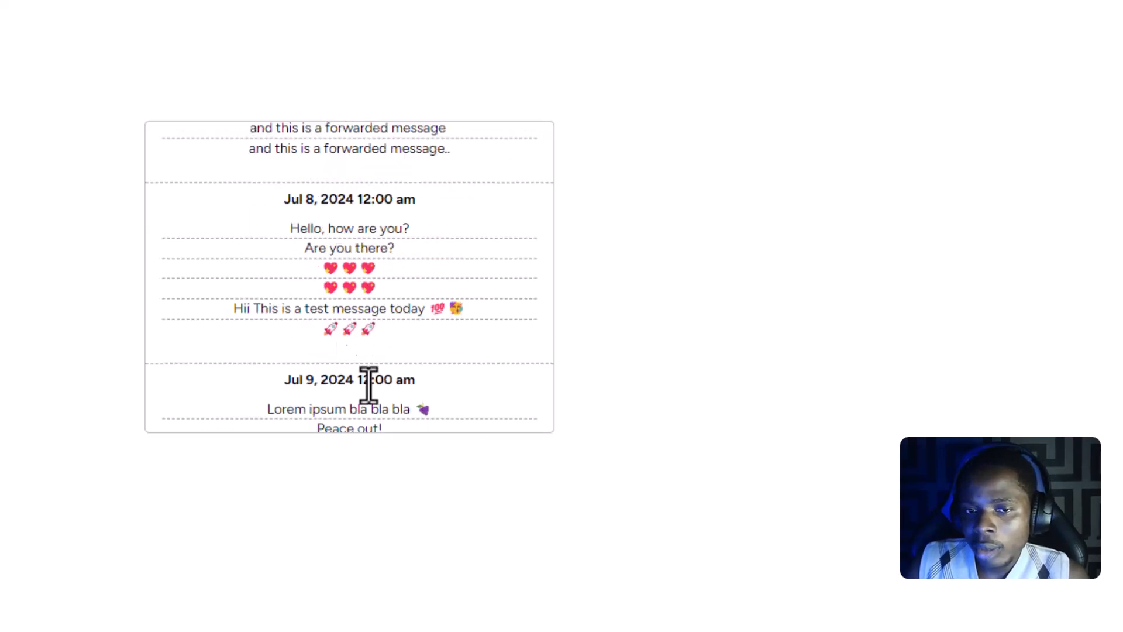
{"action": "scroll", "coordinate": [325, 292], "scroll_direction": "down", "scroll_amount": 9}
{"action": "scroll", "coordinate": [336, 287], "scroll_direction": "down", "scroll_amount": 12}
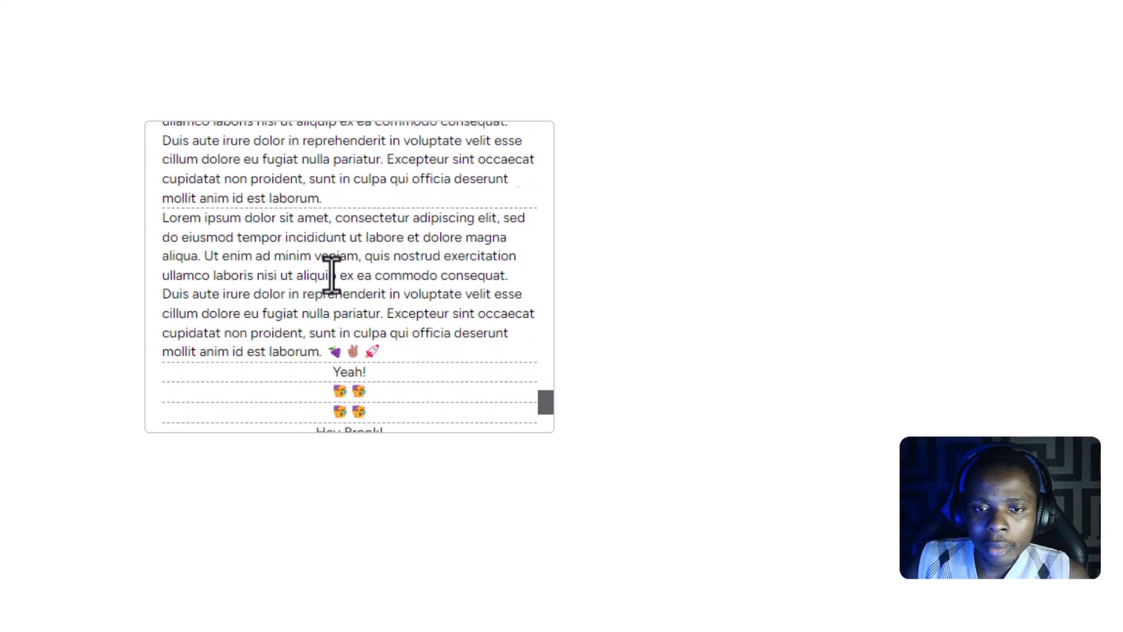